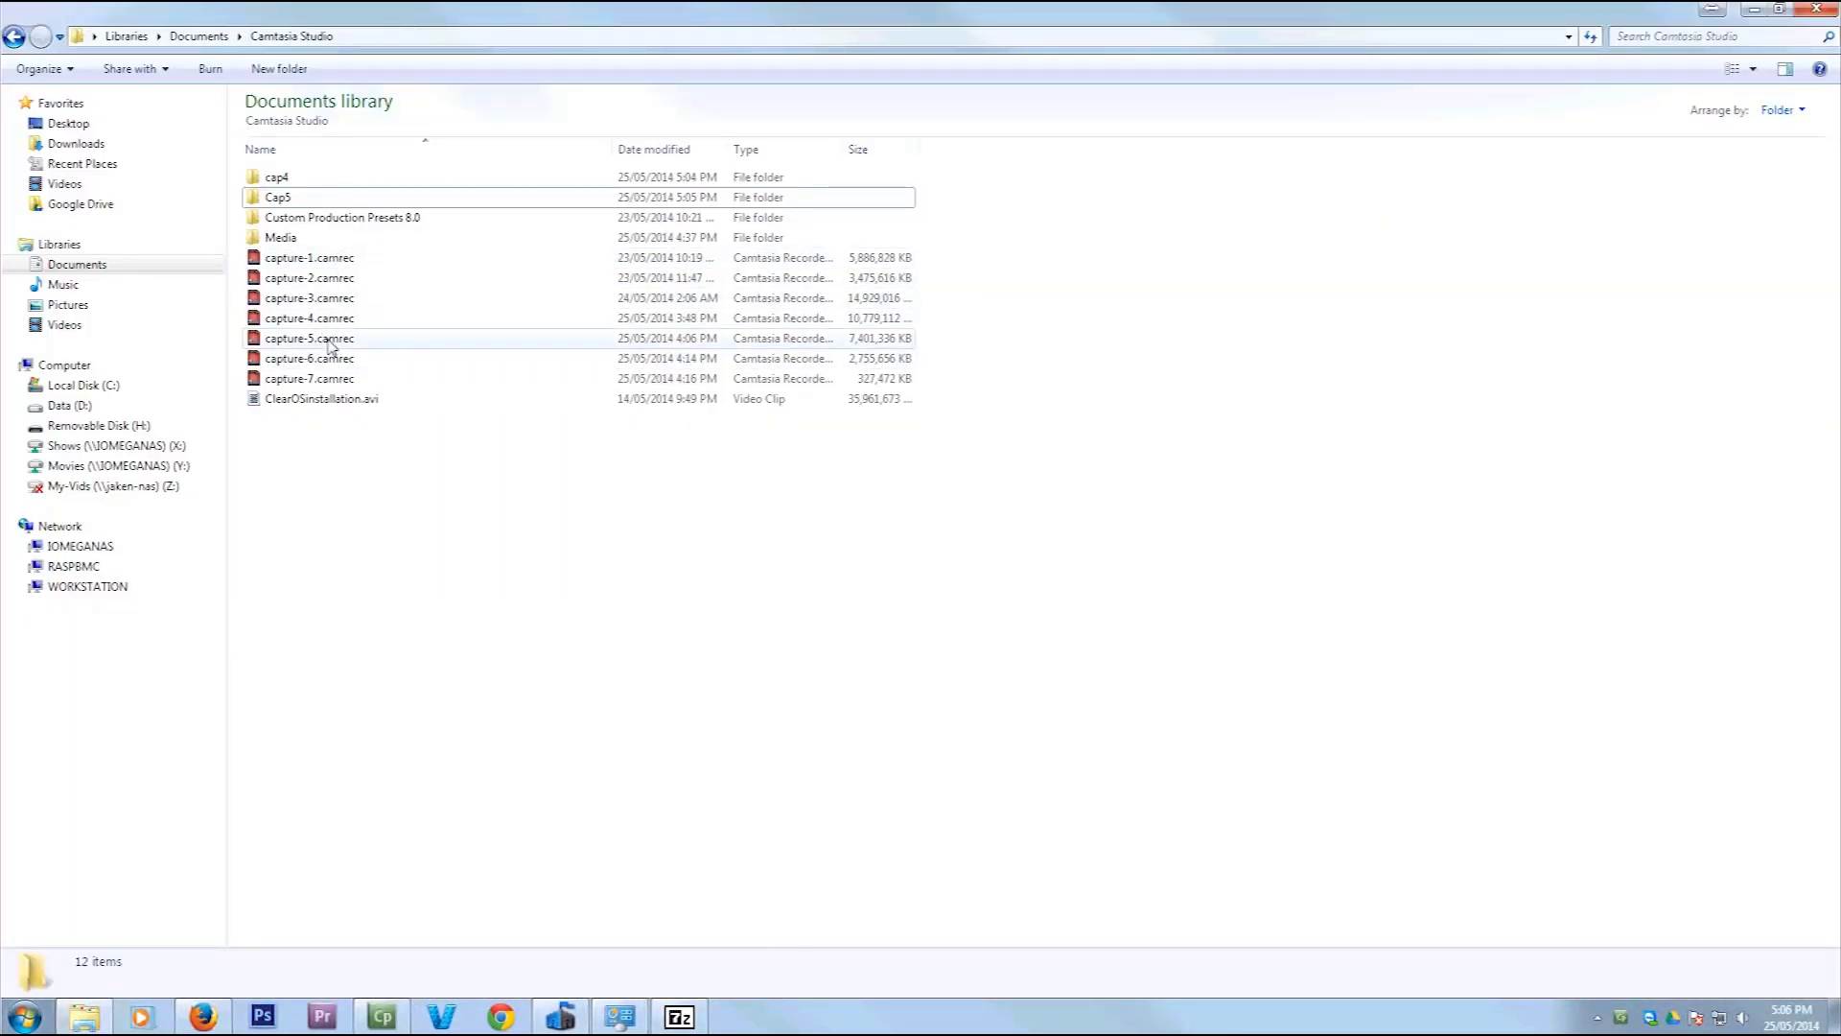
Step: Select the capture-5 and capture-6 recordings, then dismiss Camtasia's crash report
left_click(336, 339)
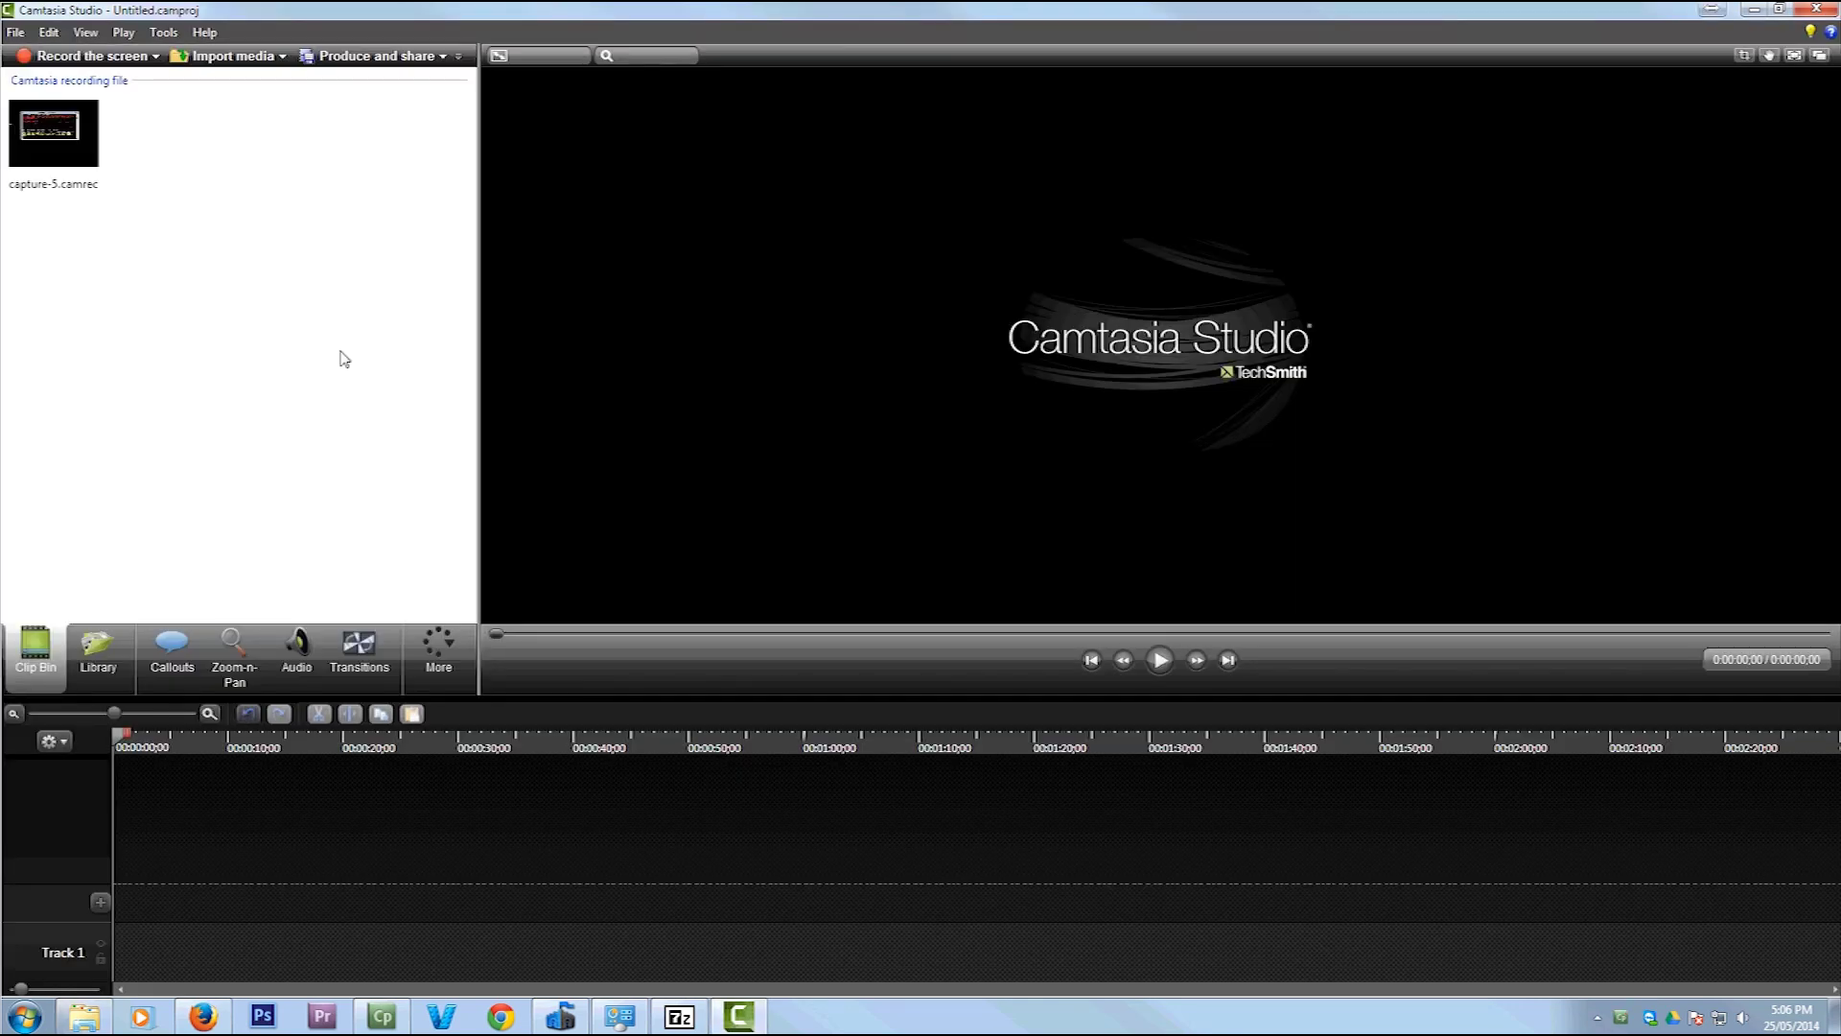
left_click(1754, 10)
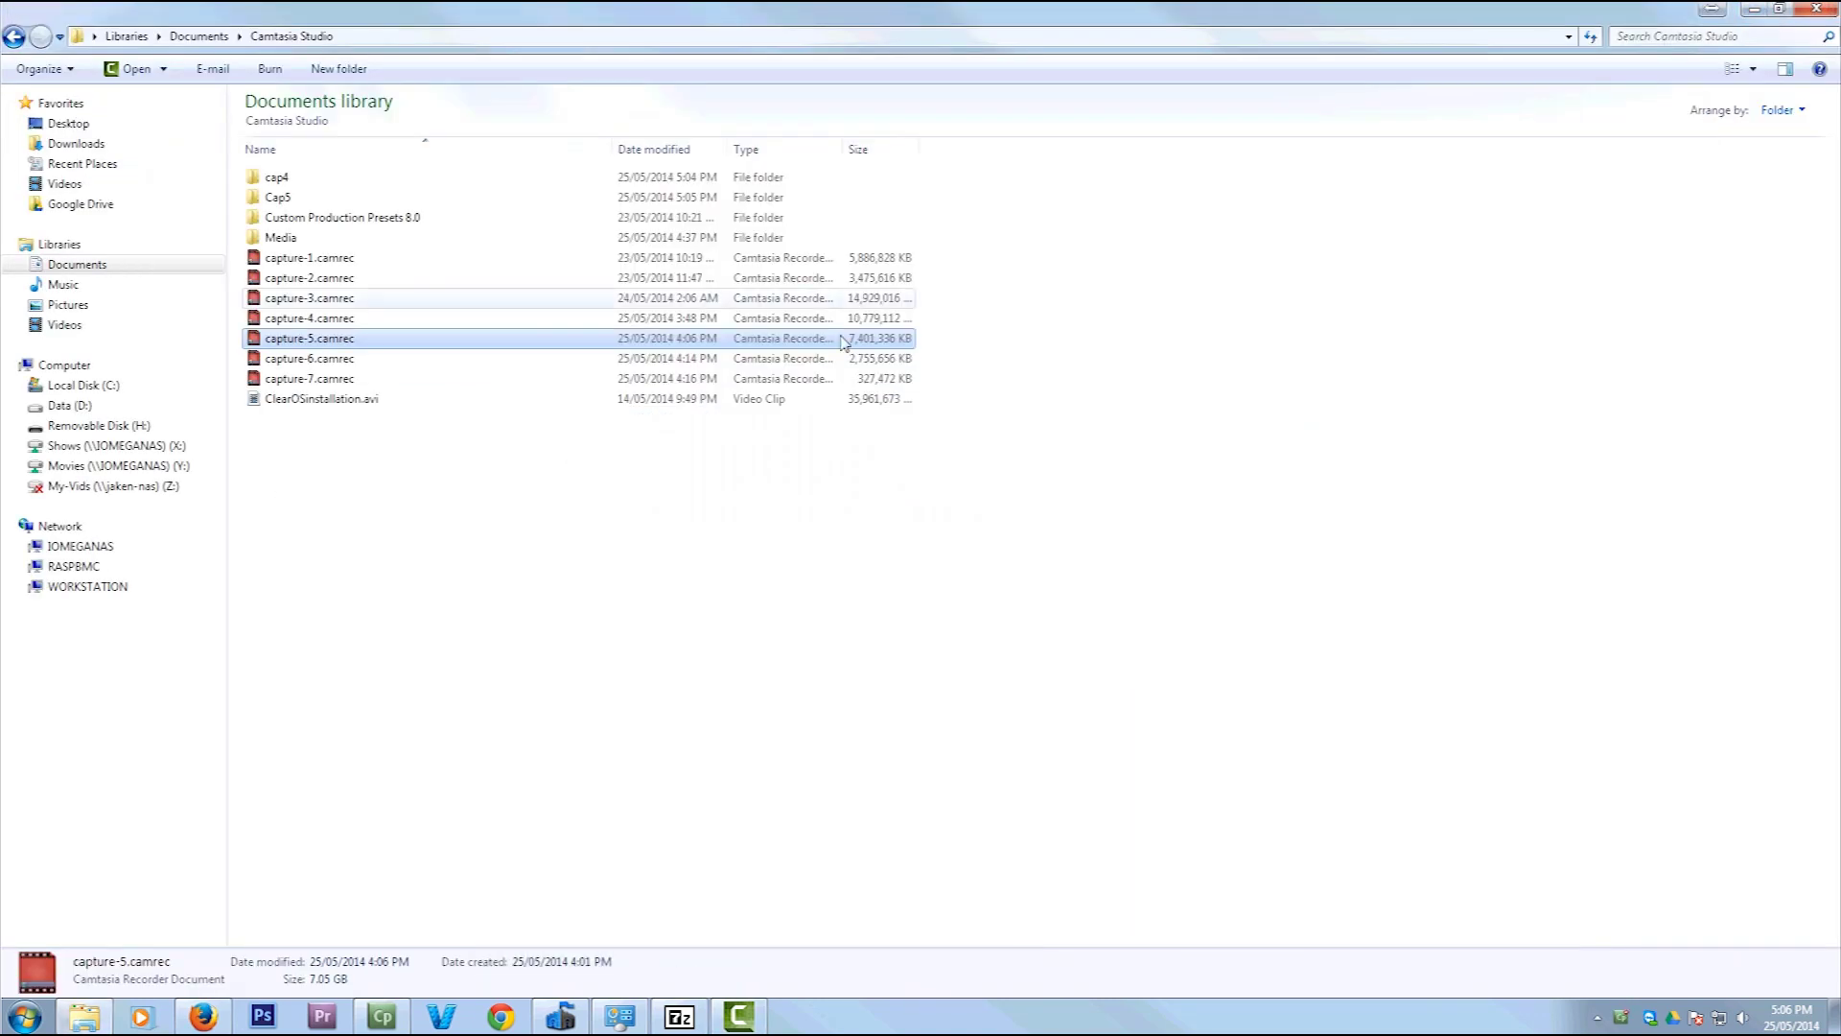
left_click(357, 362)
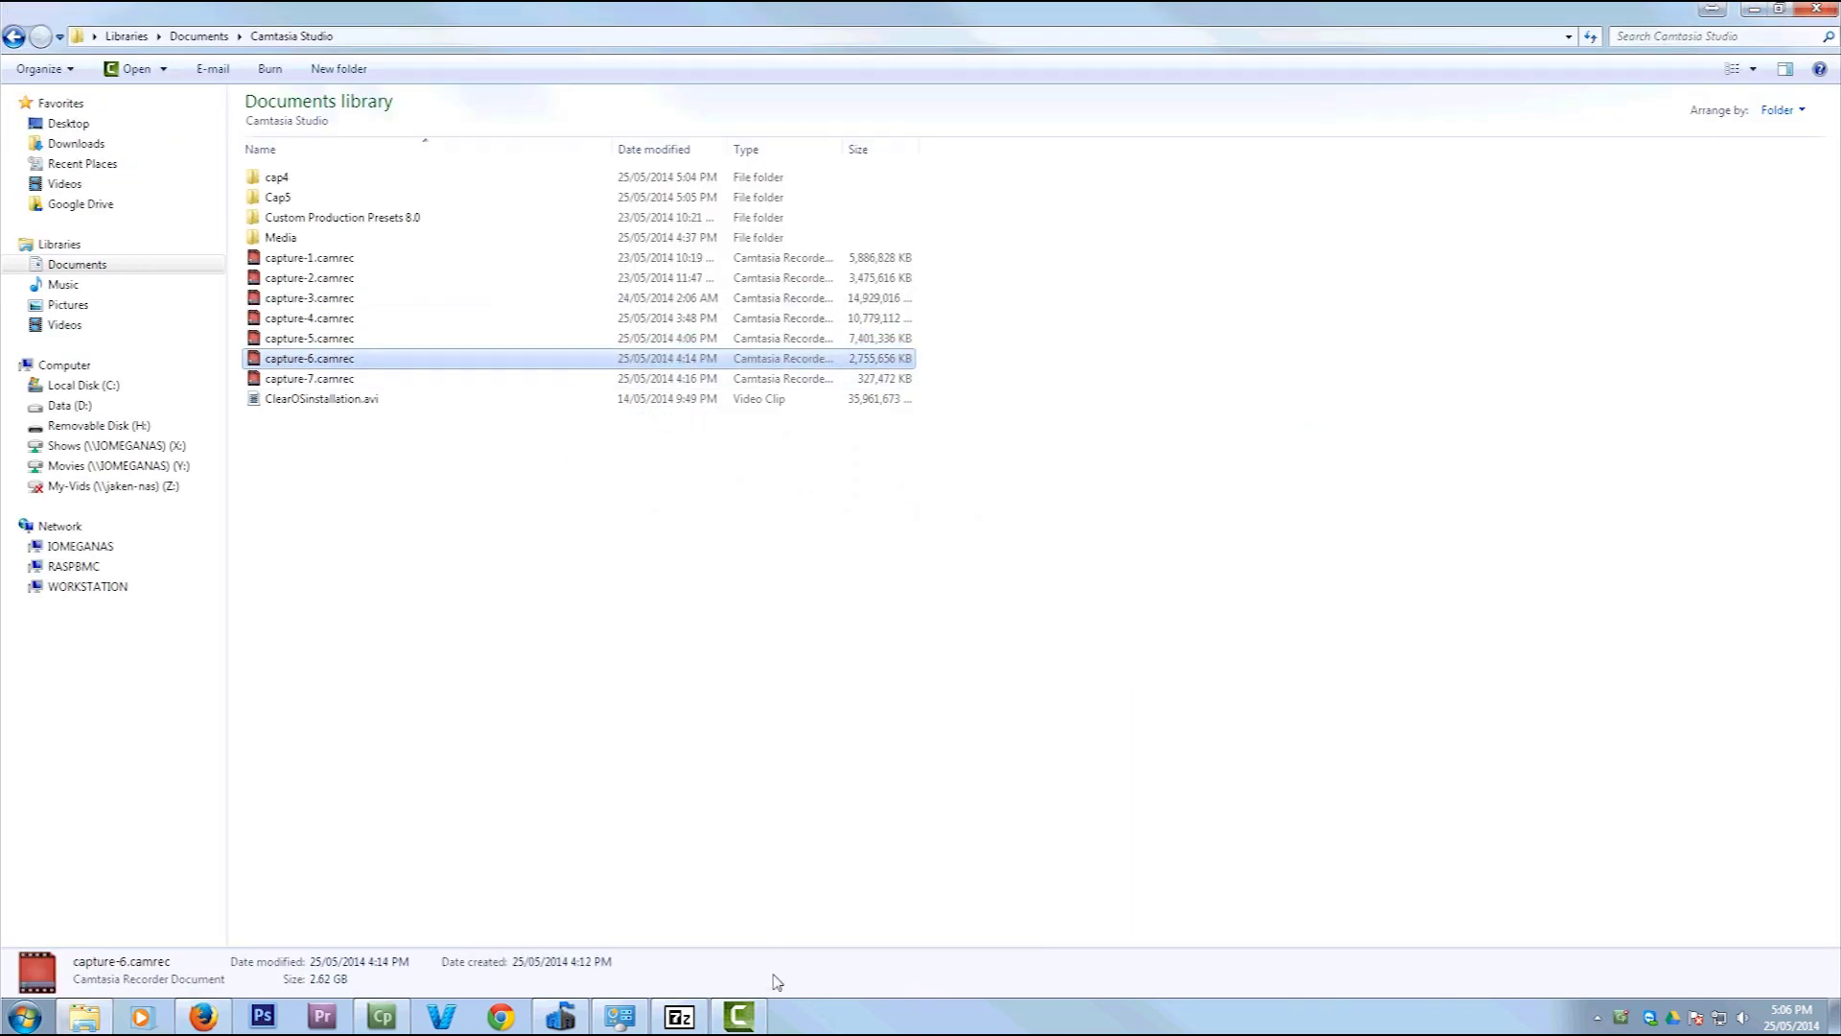
left_click(739, 1016)
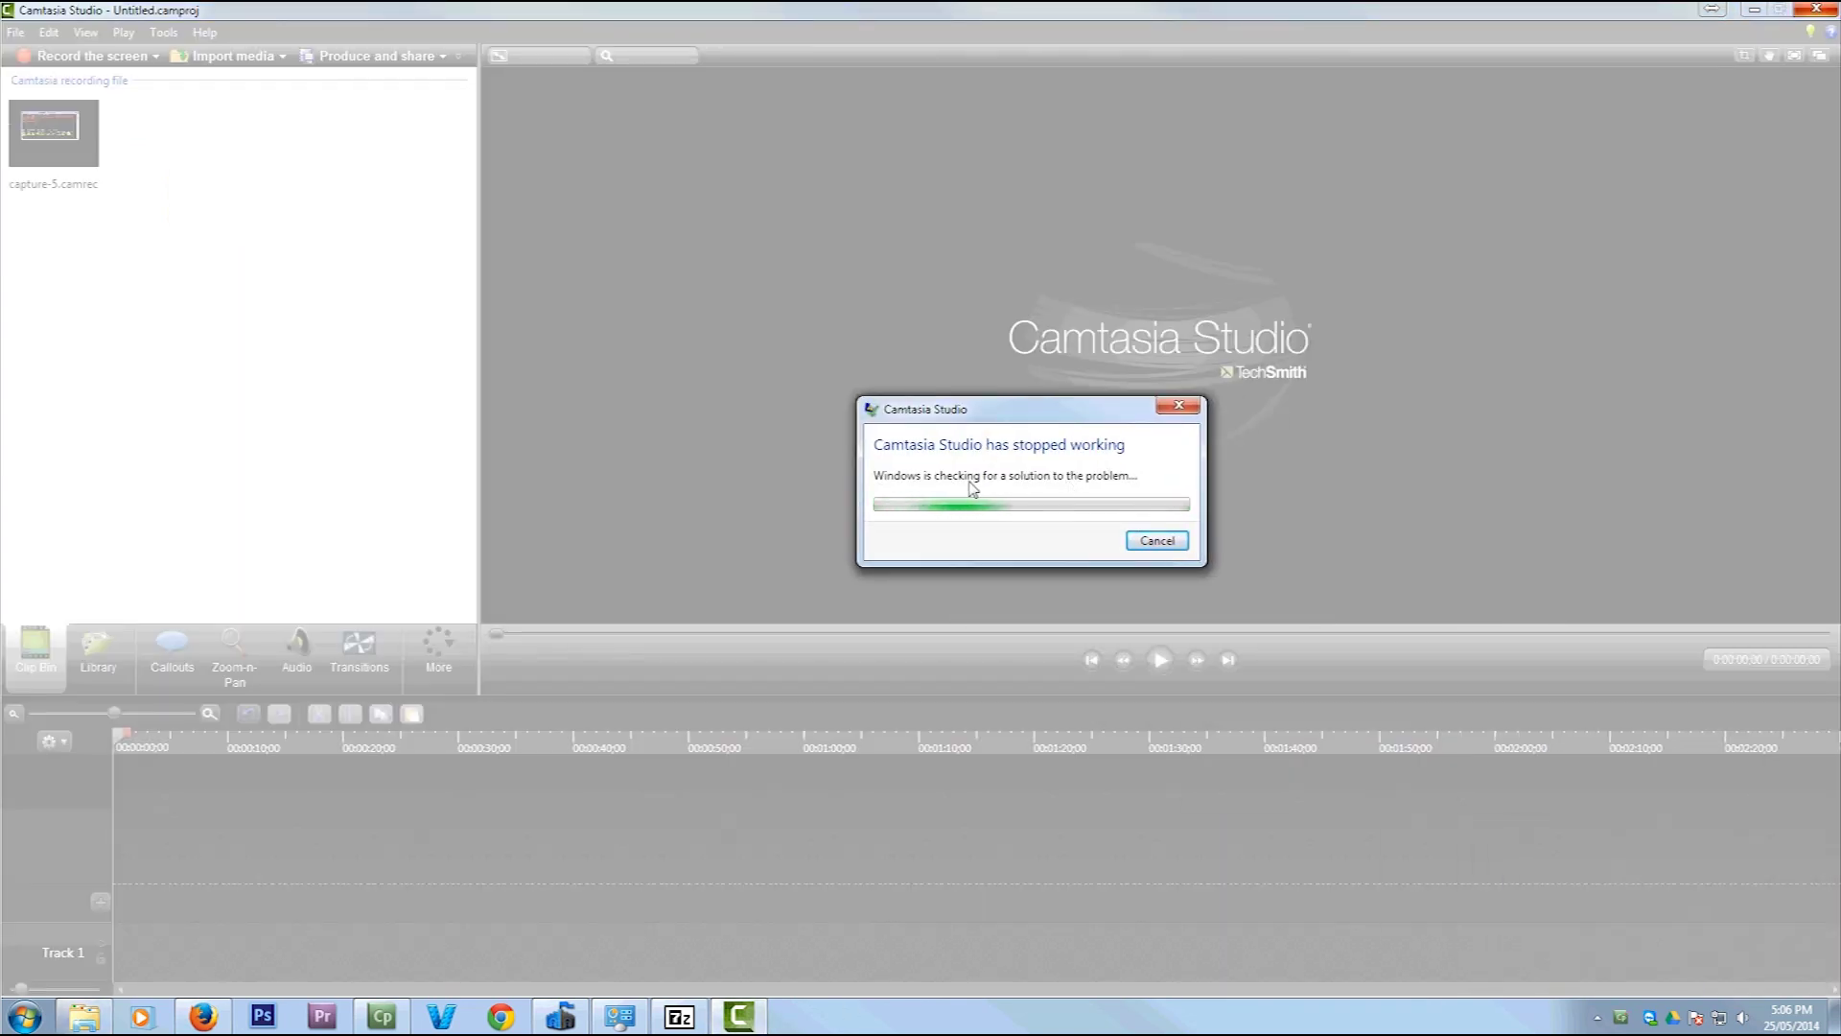
left_click(1159, 541)
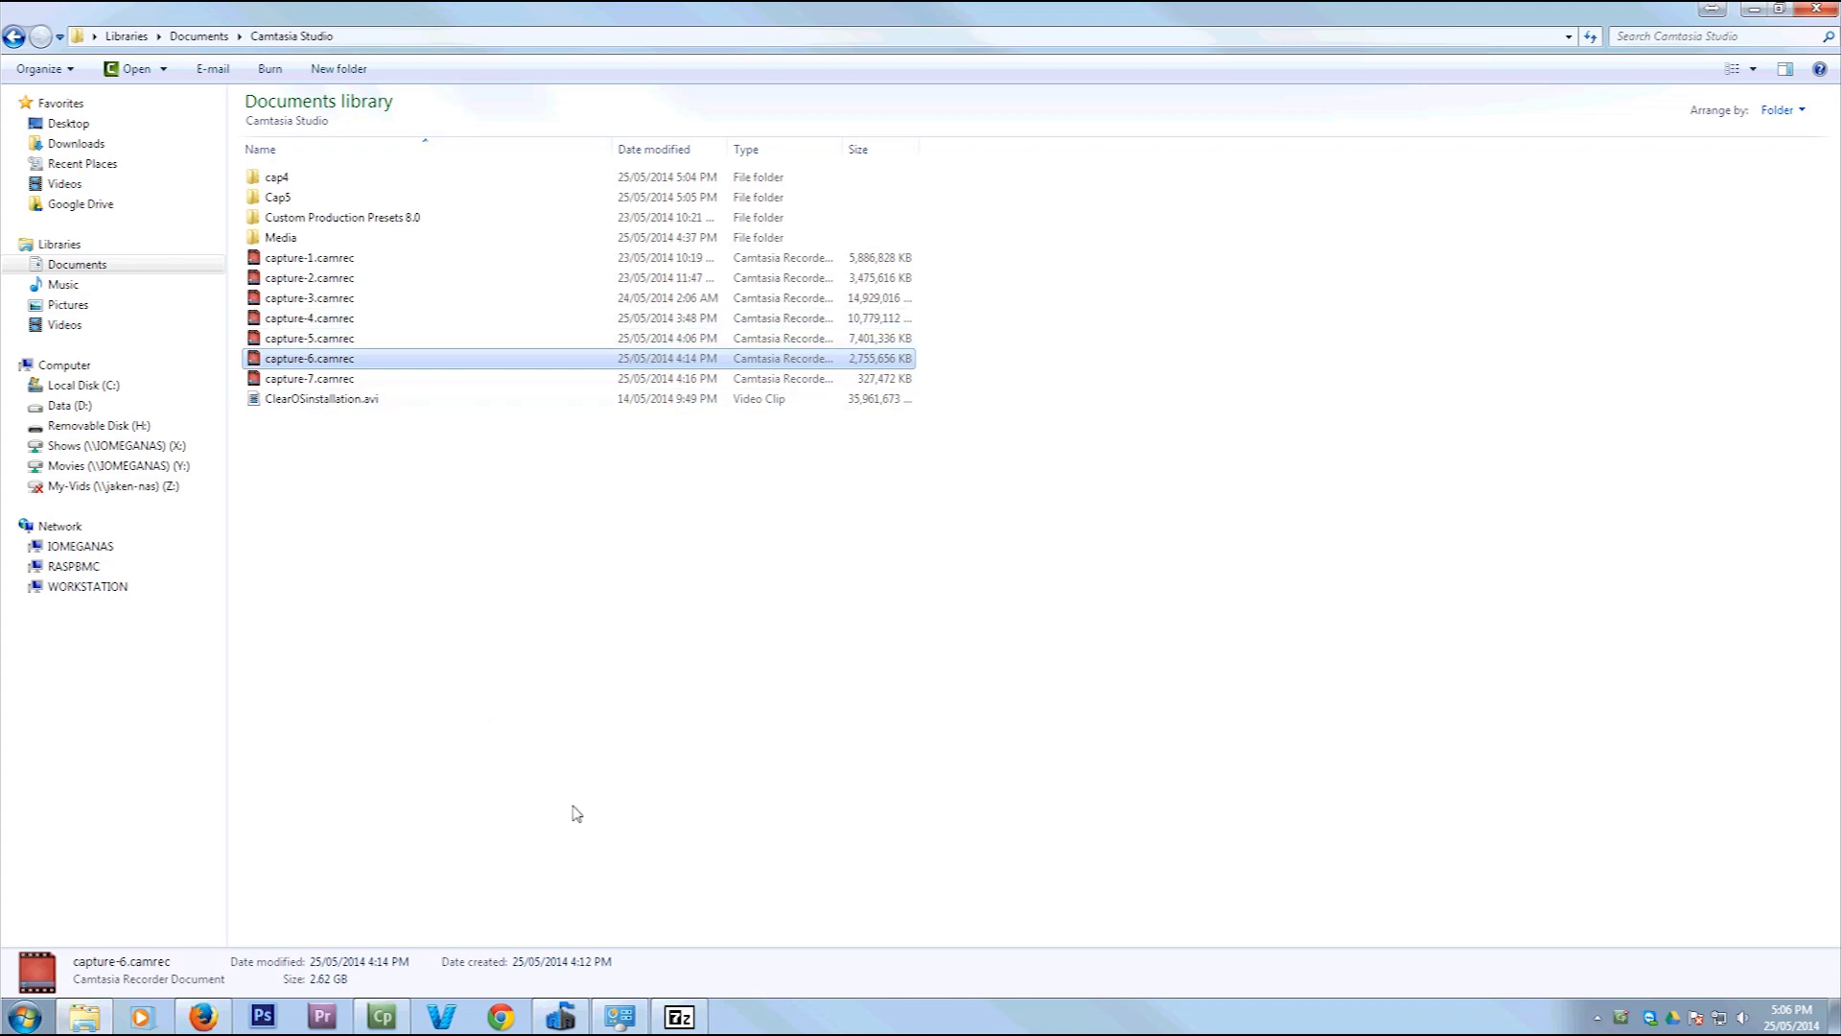
Step: Trim capture-5.camrec from the 7-Zip address path to go up to Camtasia Studio
left_click(679, 1018)
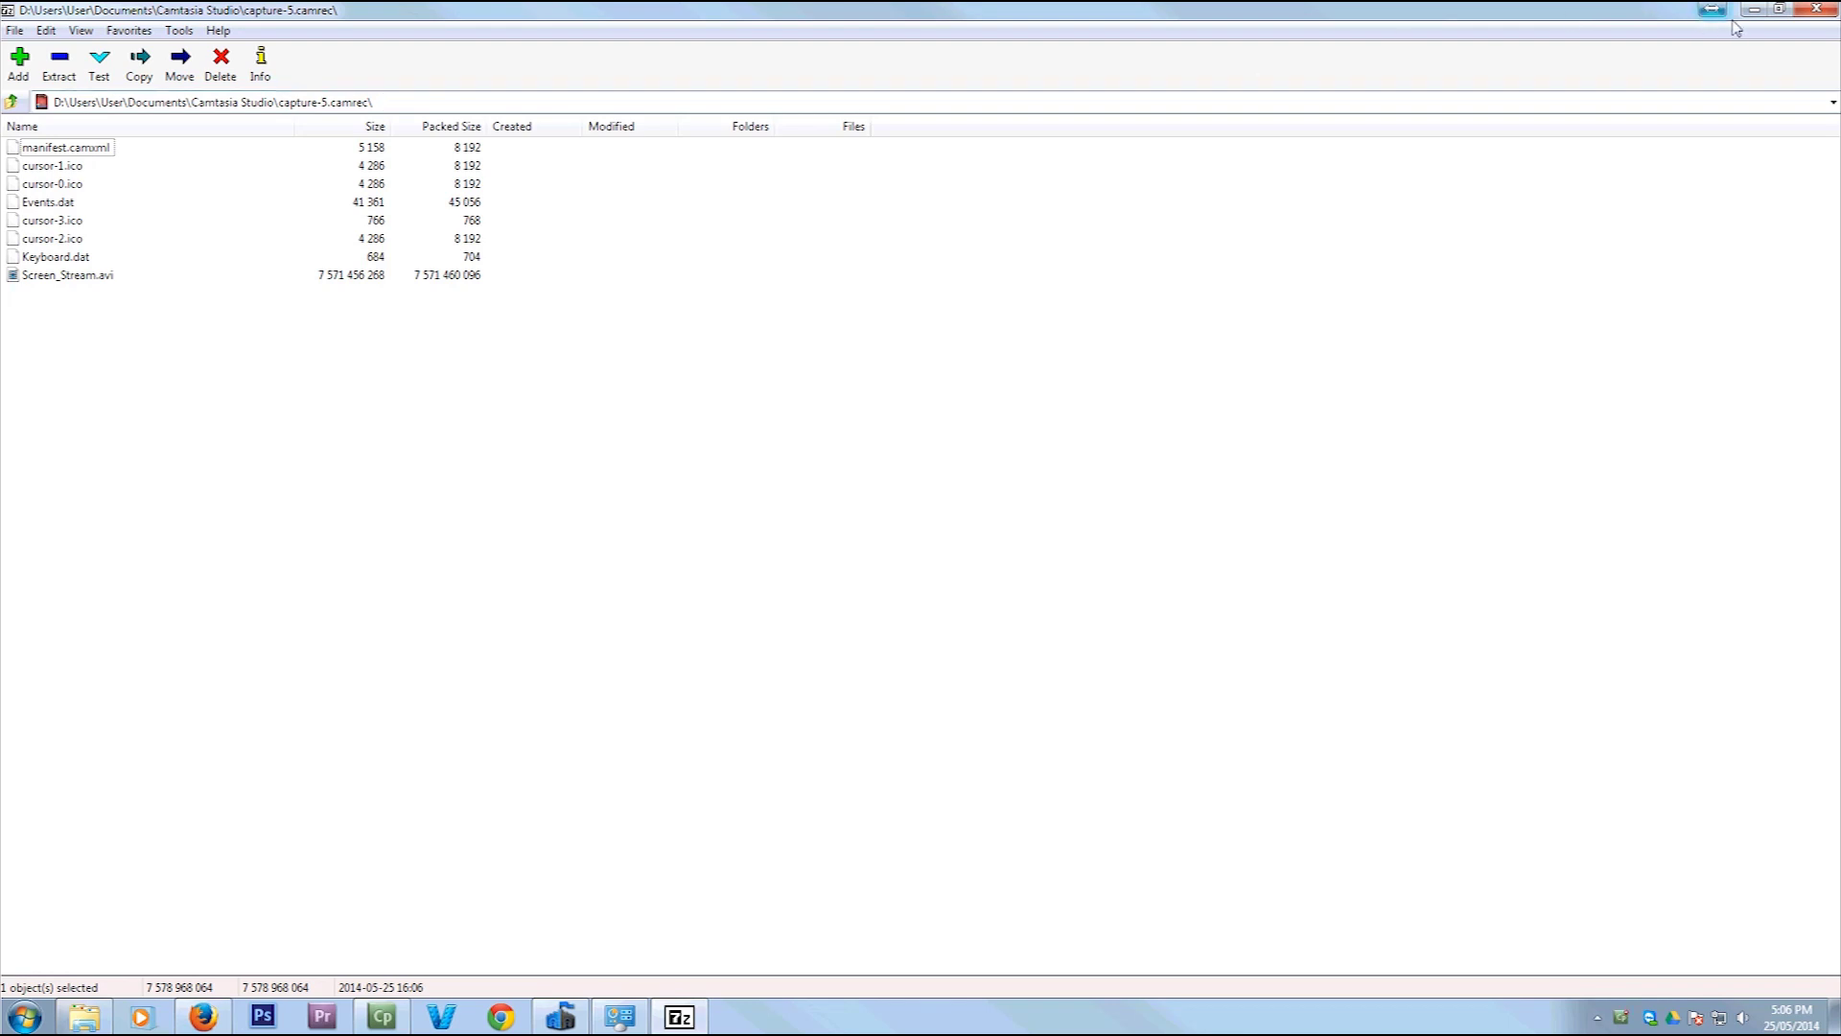
left_click(1780, 10)
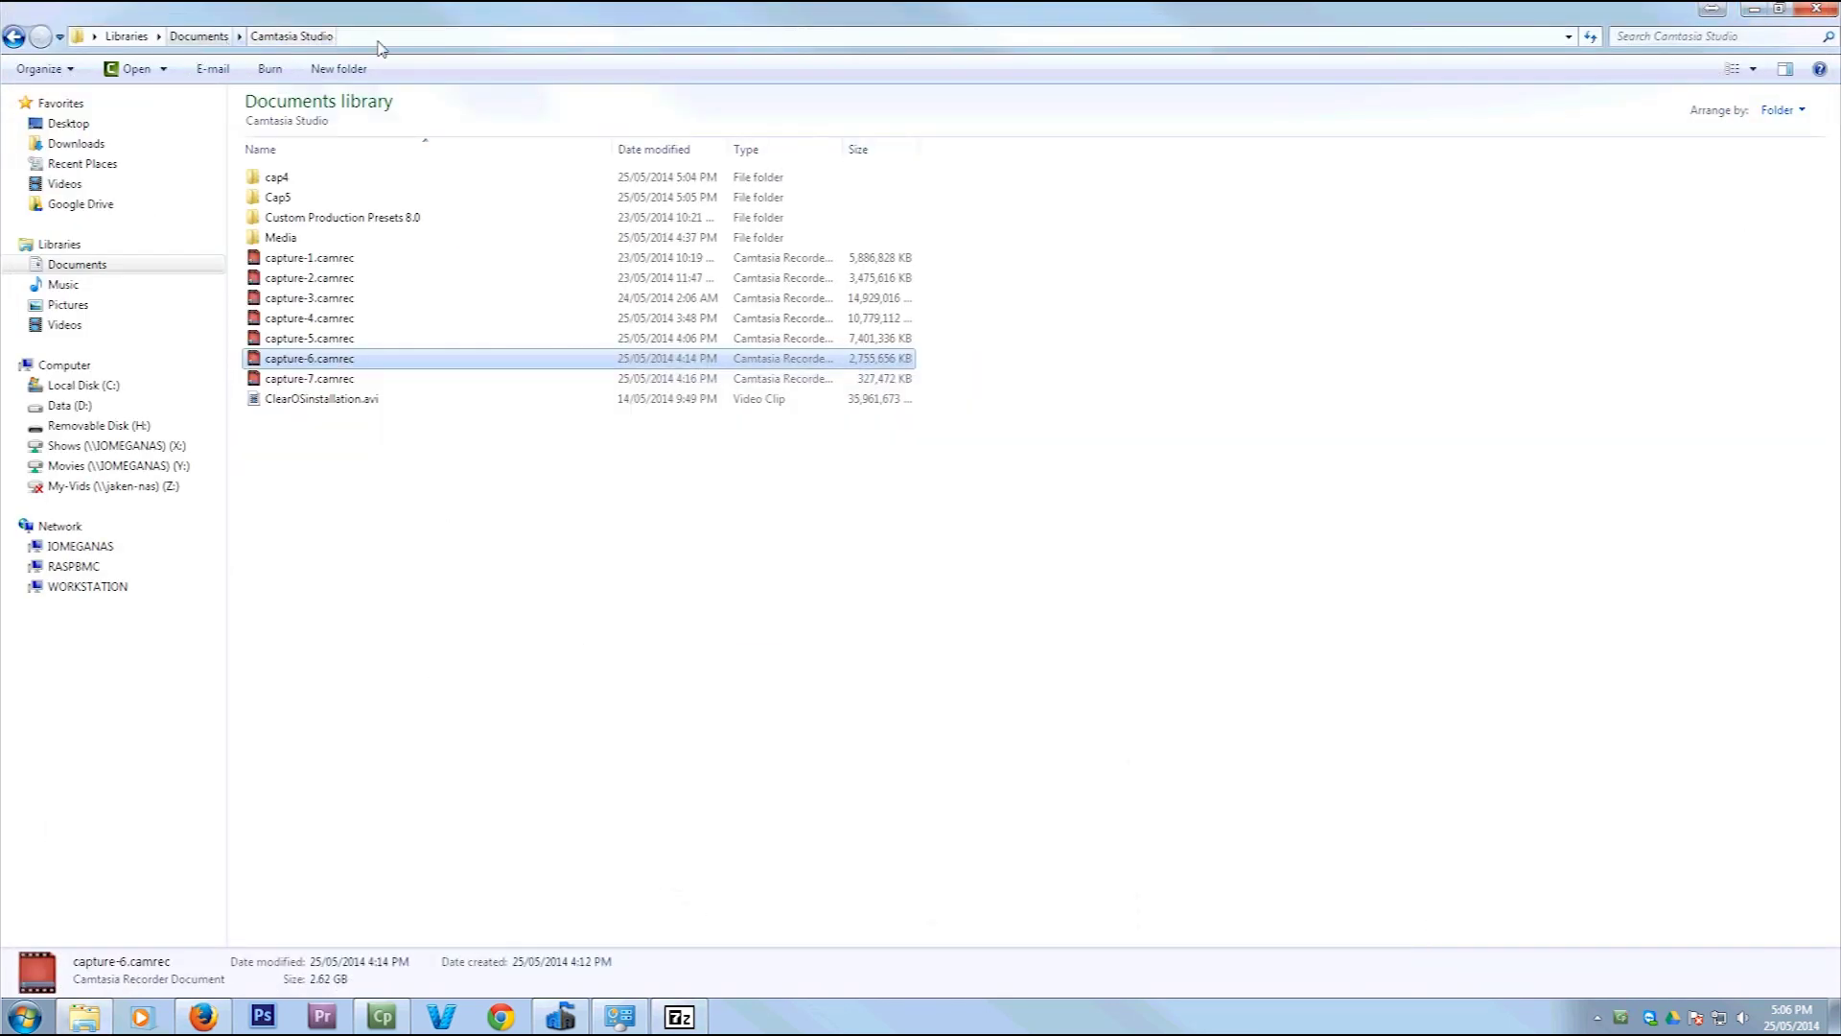
left_click(446, 39)
left_click(679, 1017)
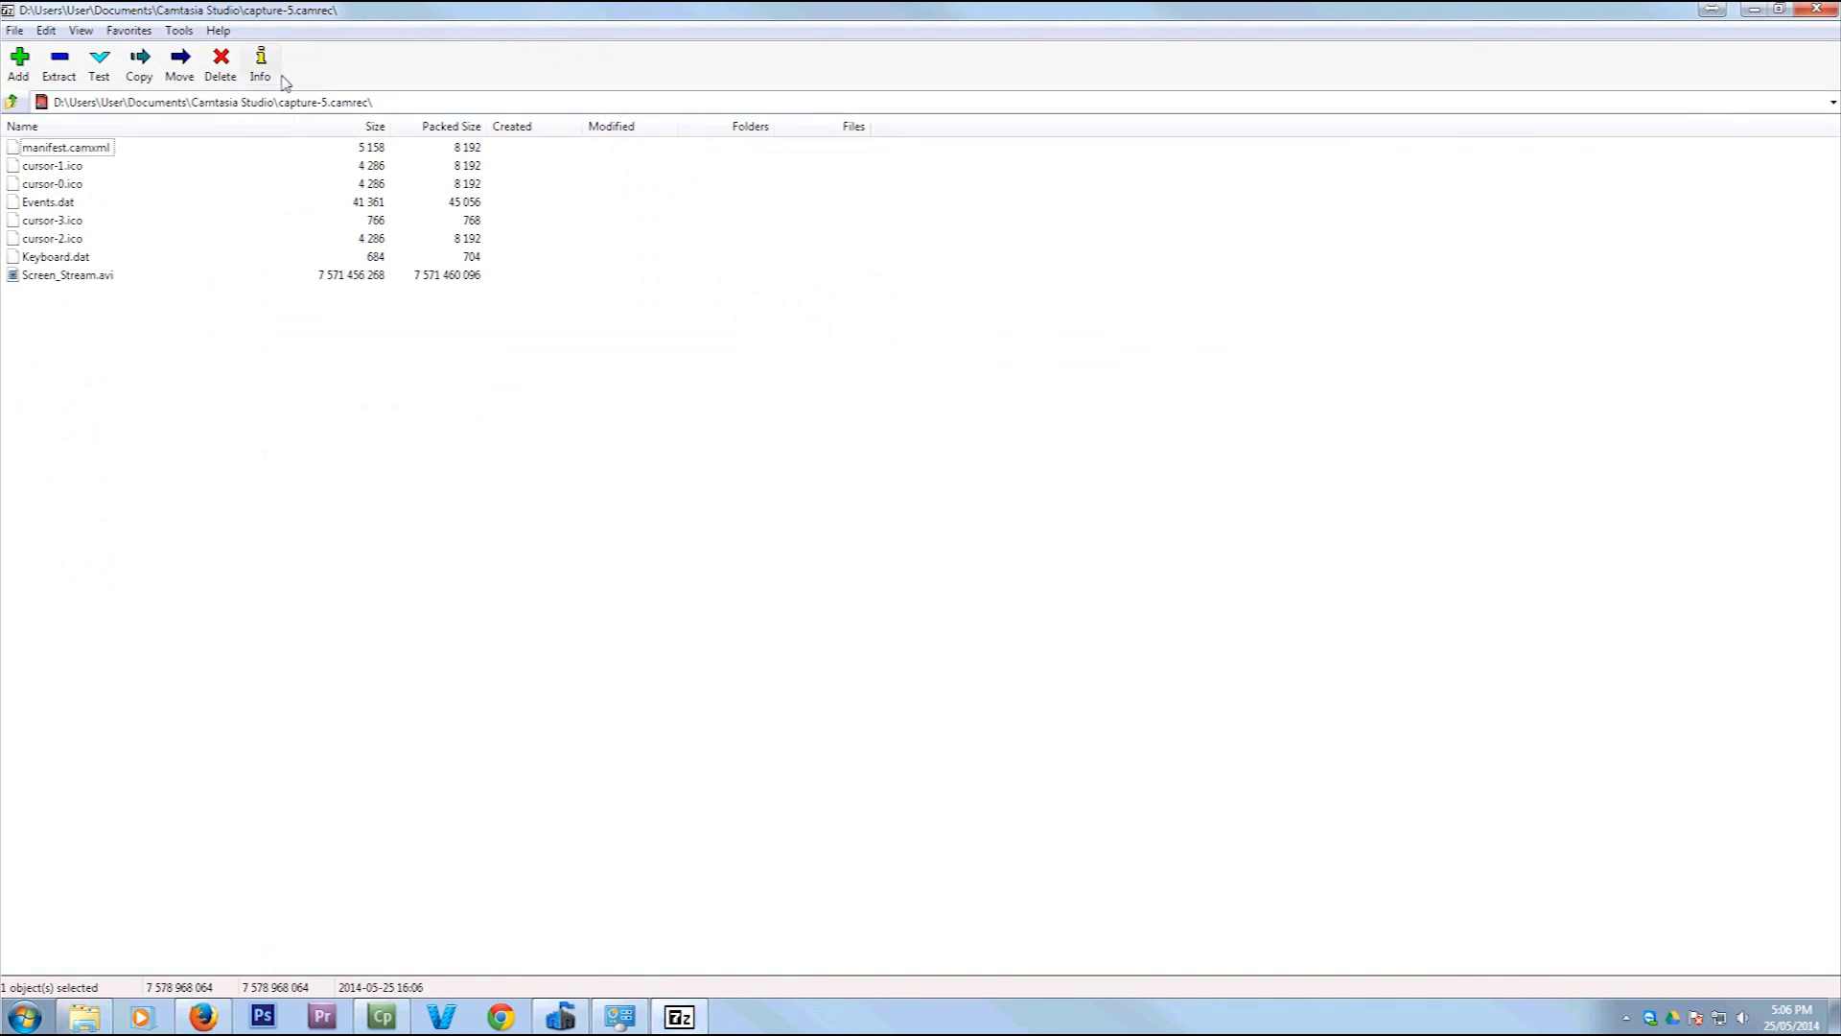
left_click(358, 101)
left_click_drag(397, 100, 283, 101)
key("BackSpace")
key("Return")
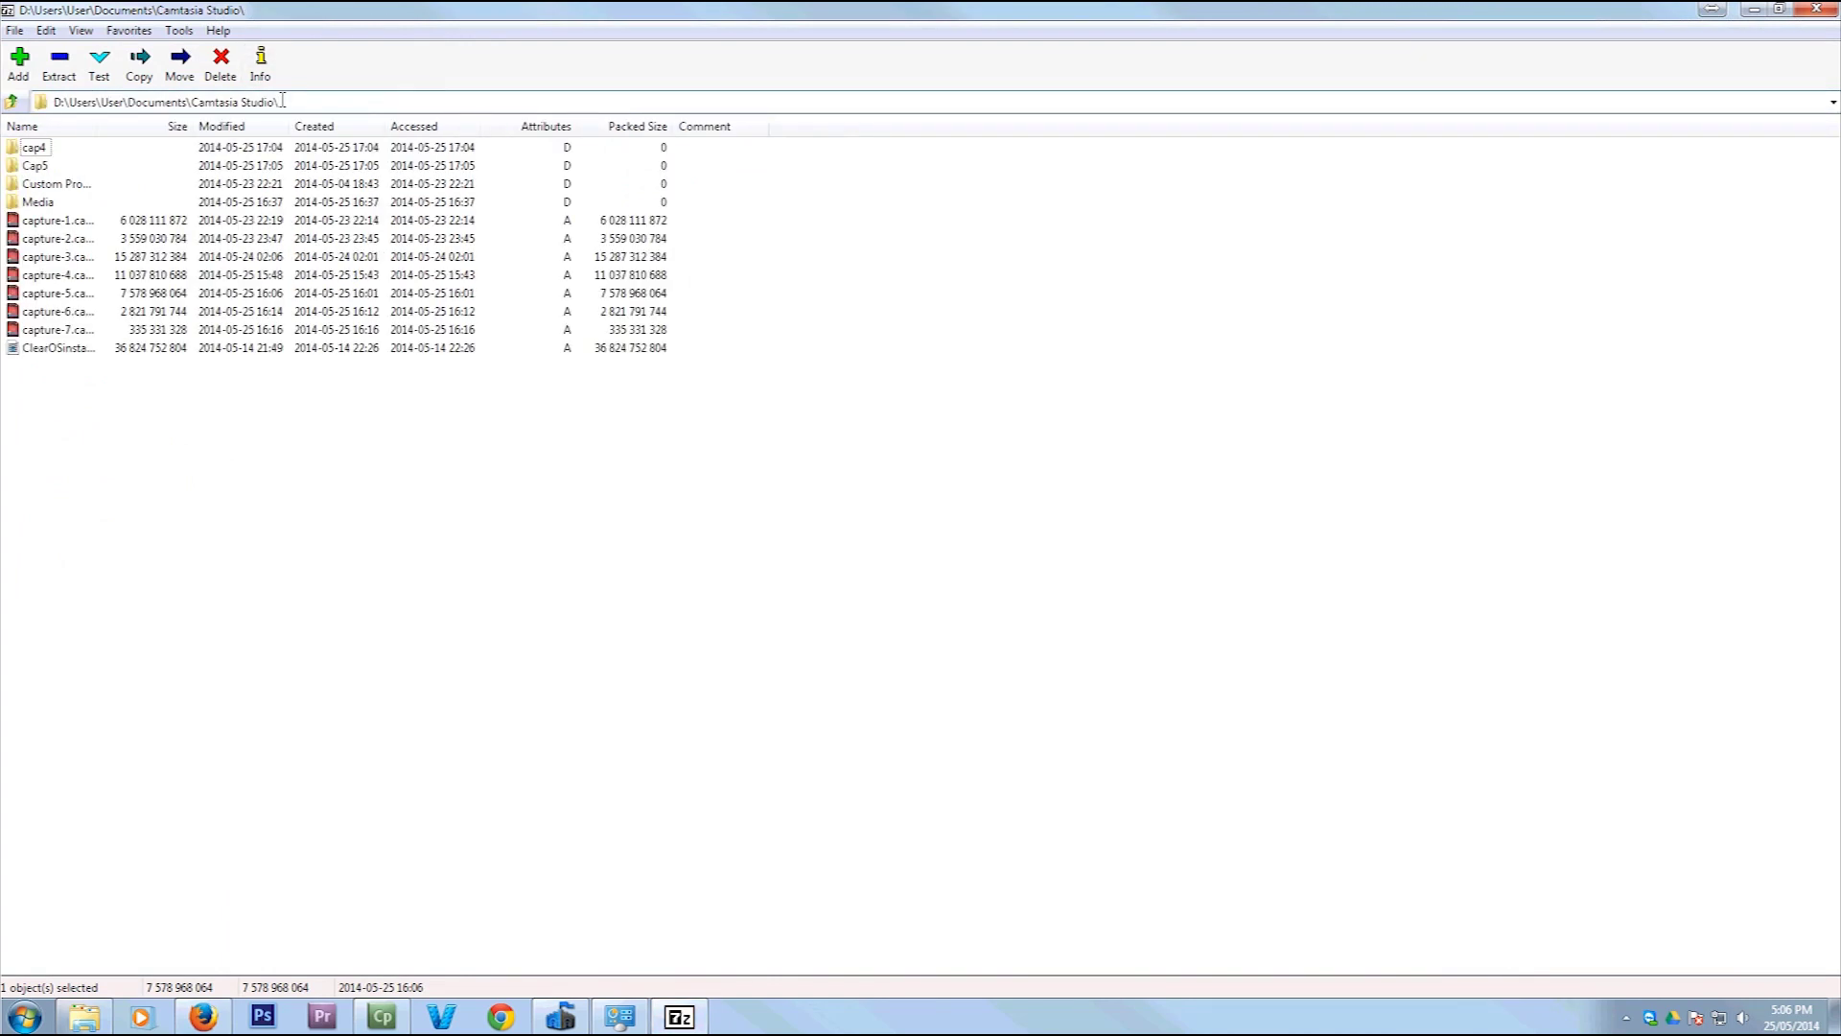
Step: Open capture-5.camrec as an archive with Open Inside
left_click(69, 297)
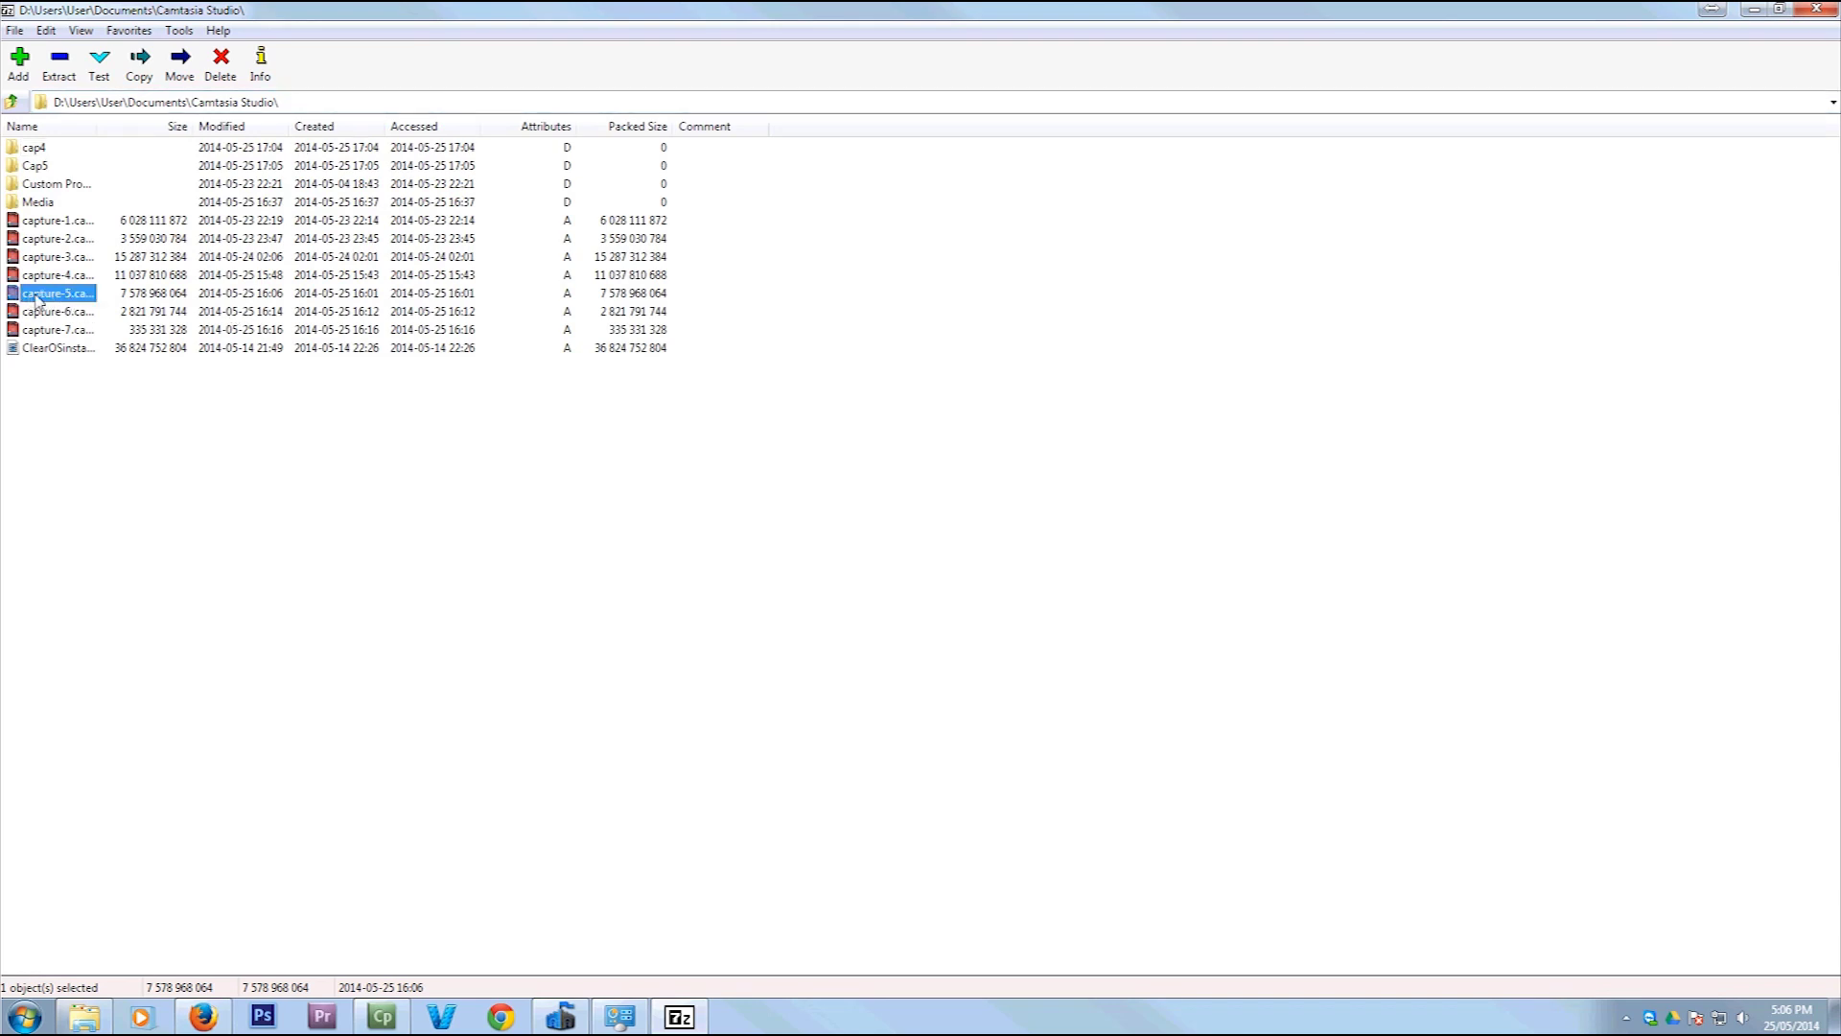
right_click(38, 298)
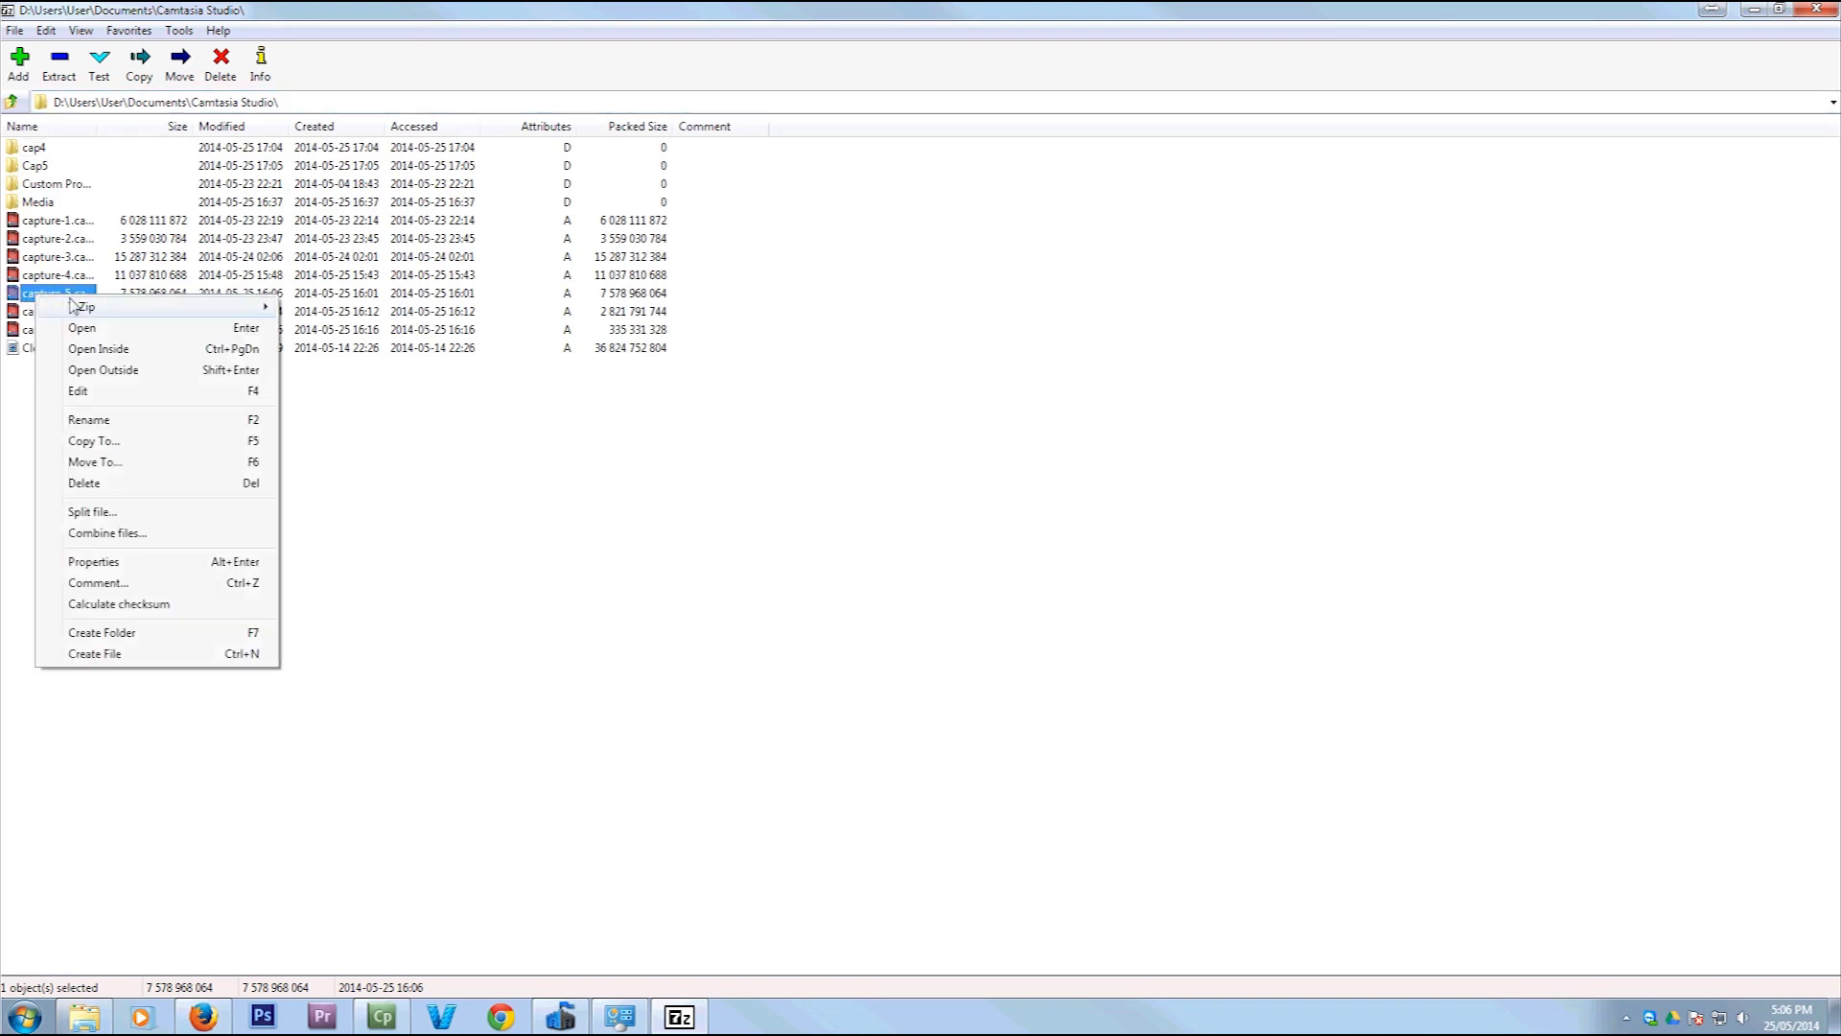
left_click(124, 335)
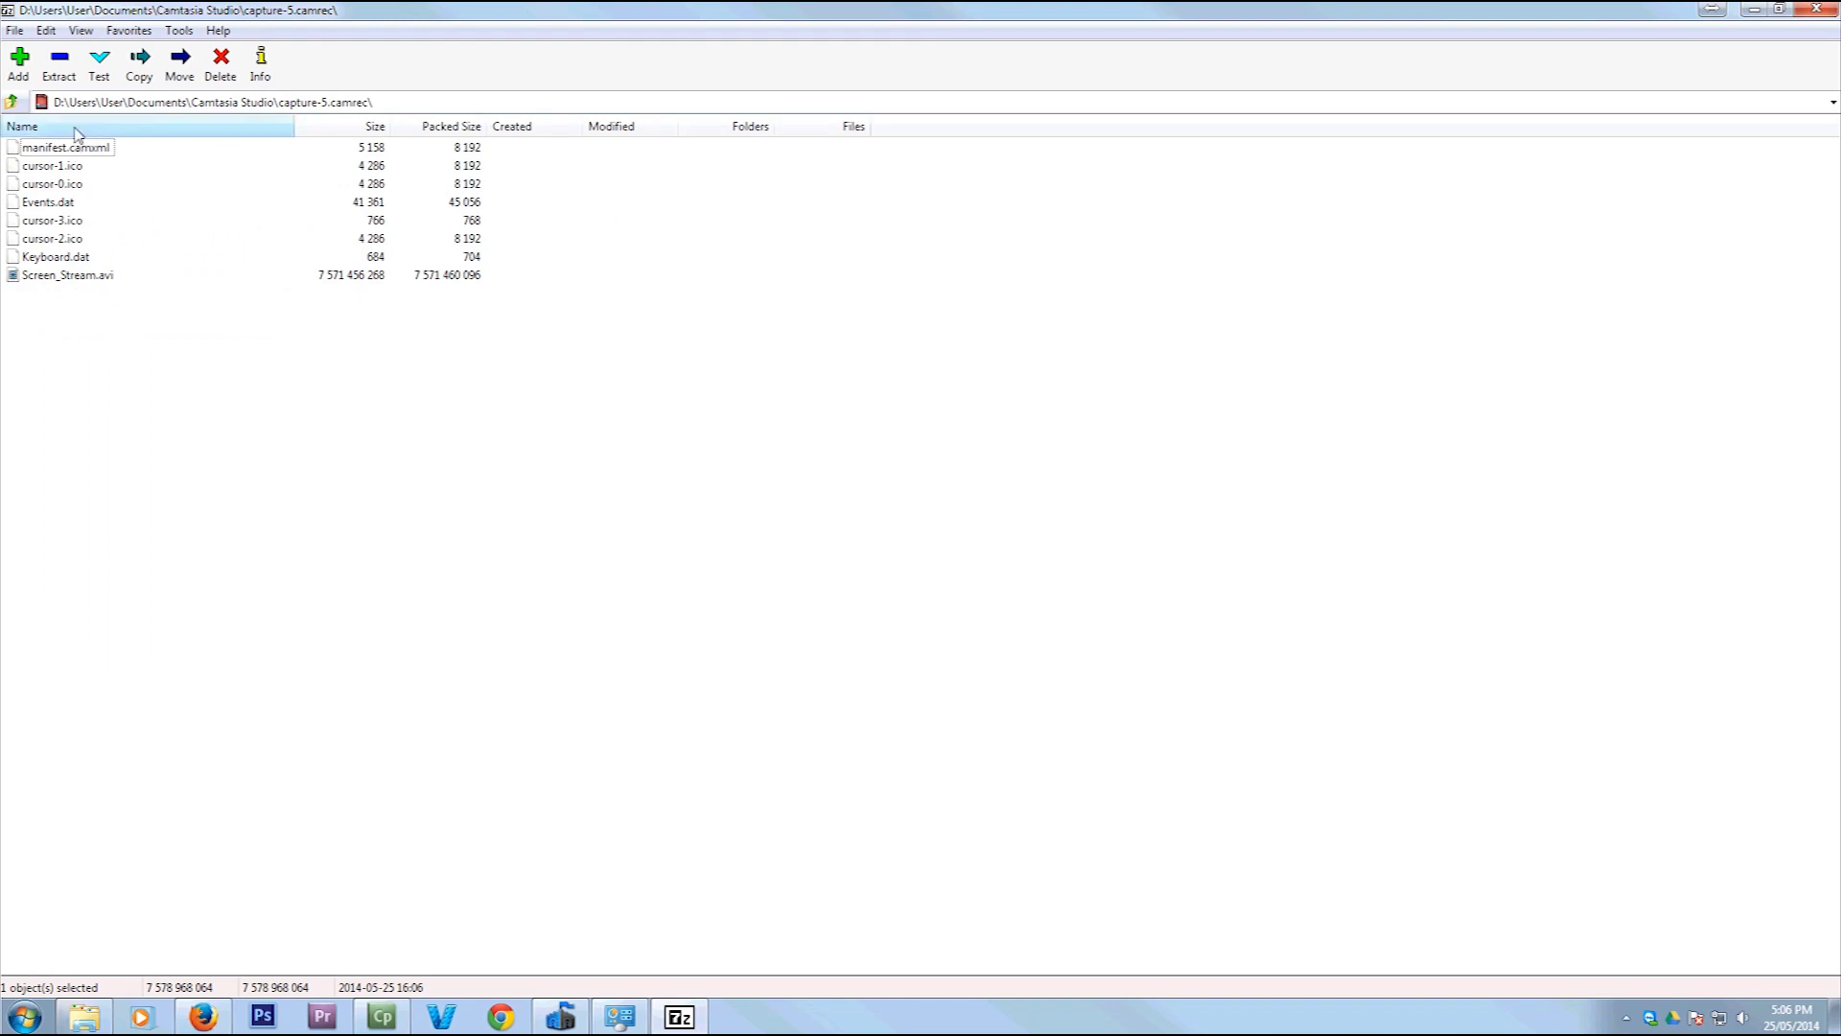
Step: Select Screen_Stream.avi inside the archive and start extracting it
left_click(63, 279)
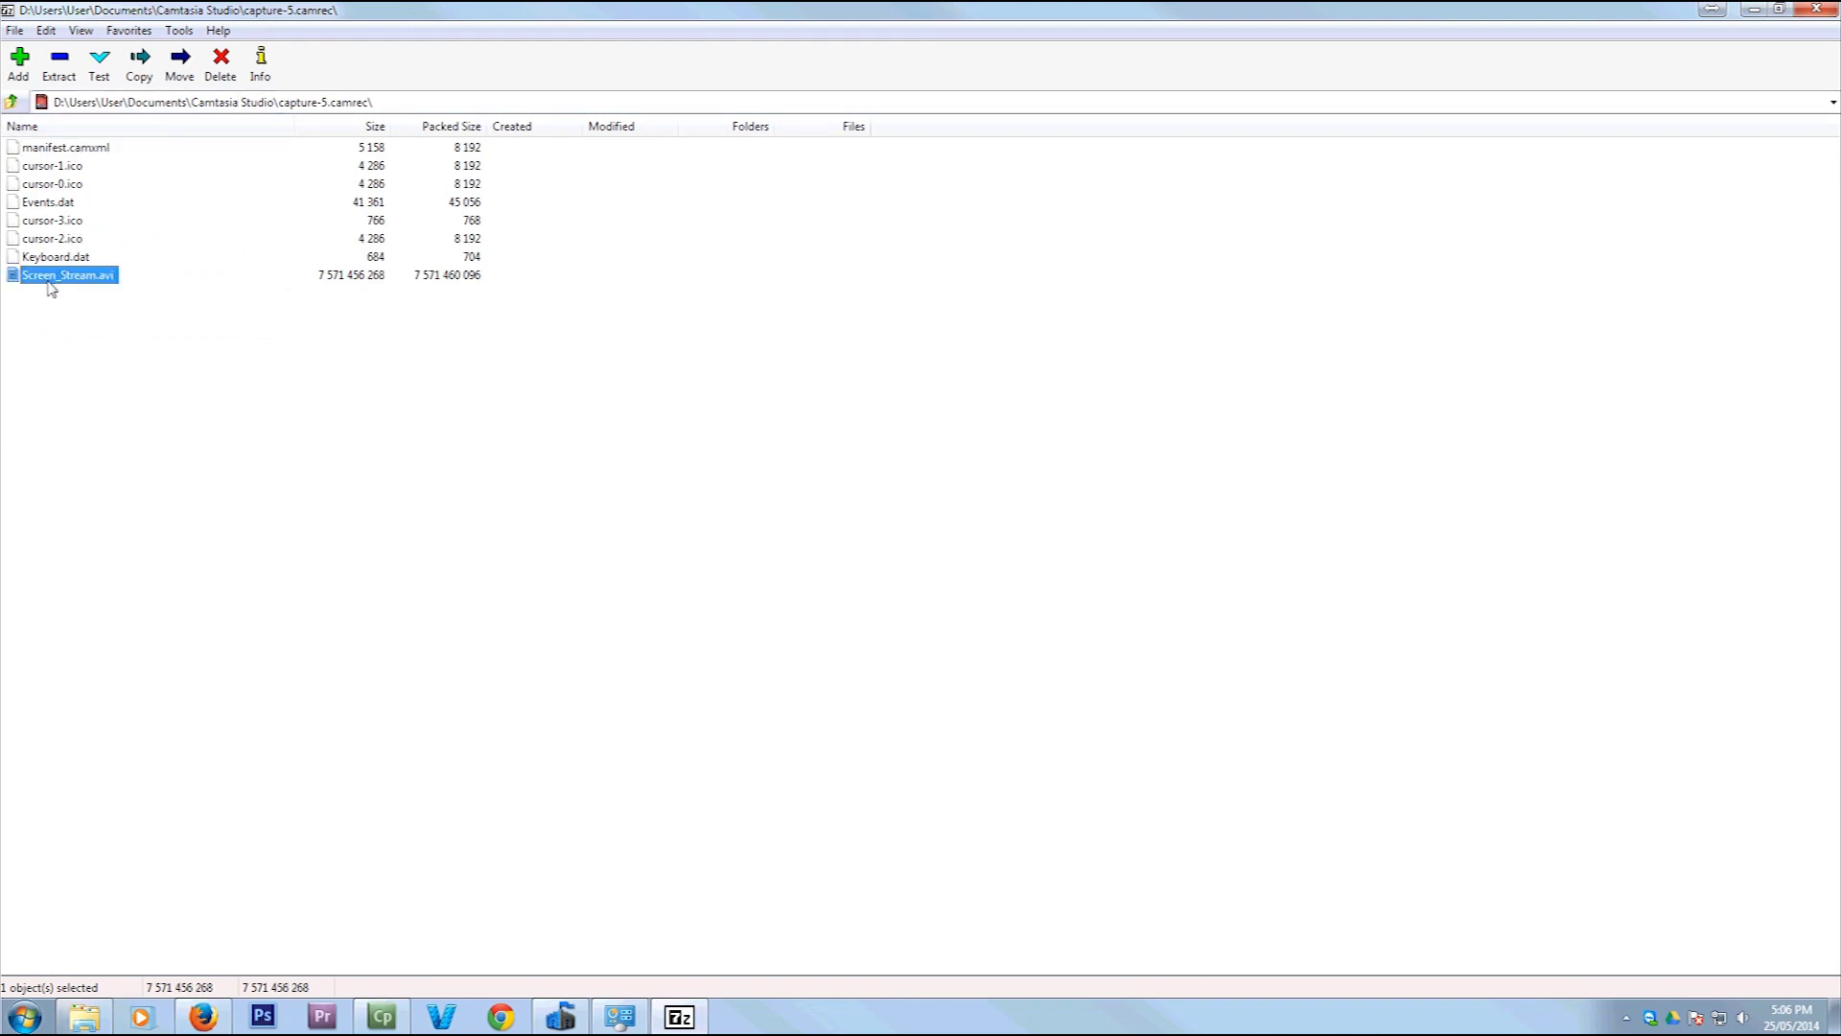
right_click(51, 286)
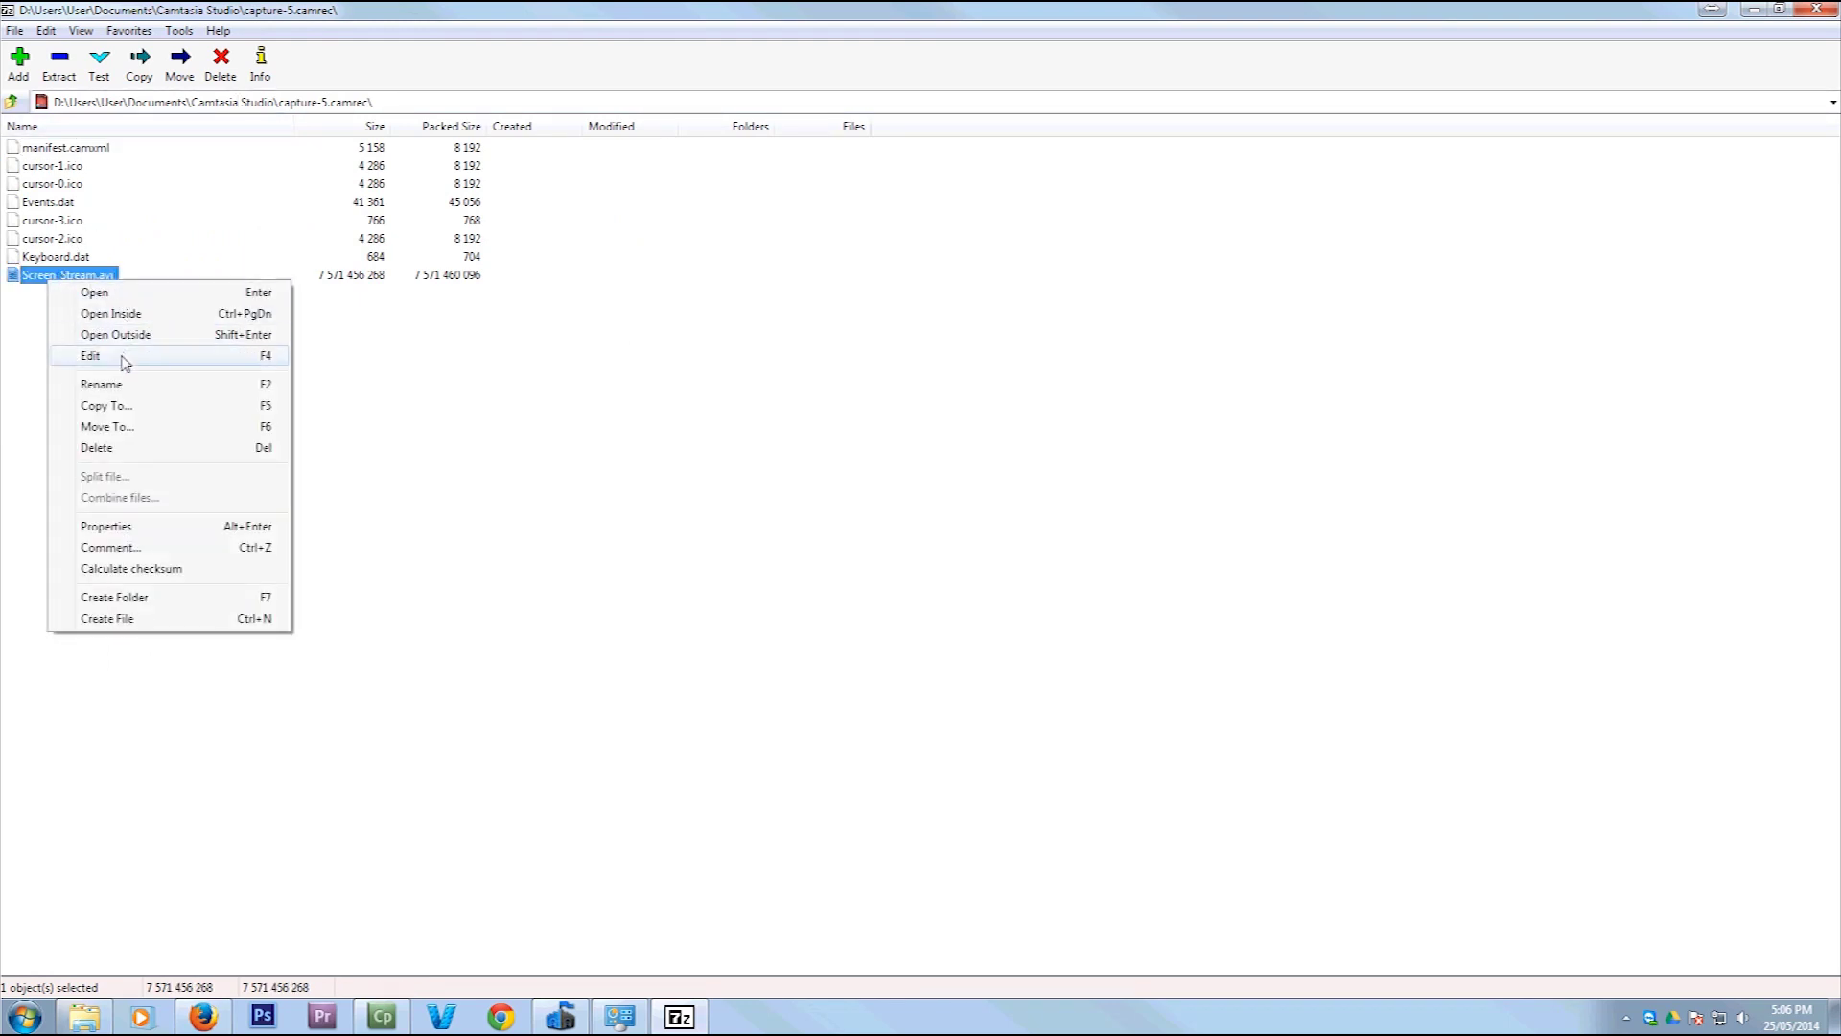
left_click(497, 402)
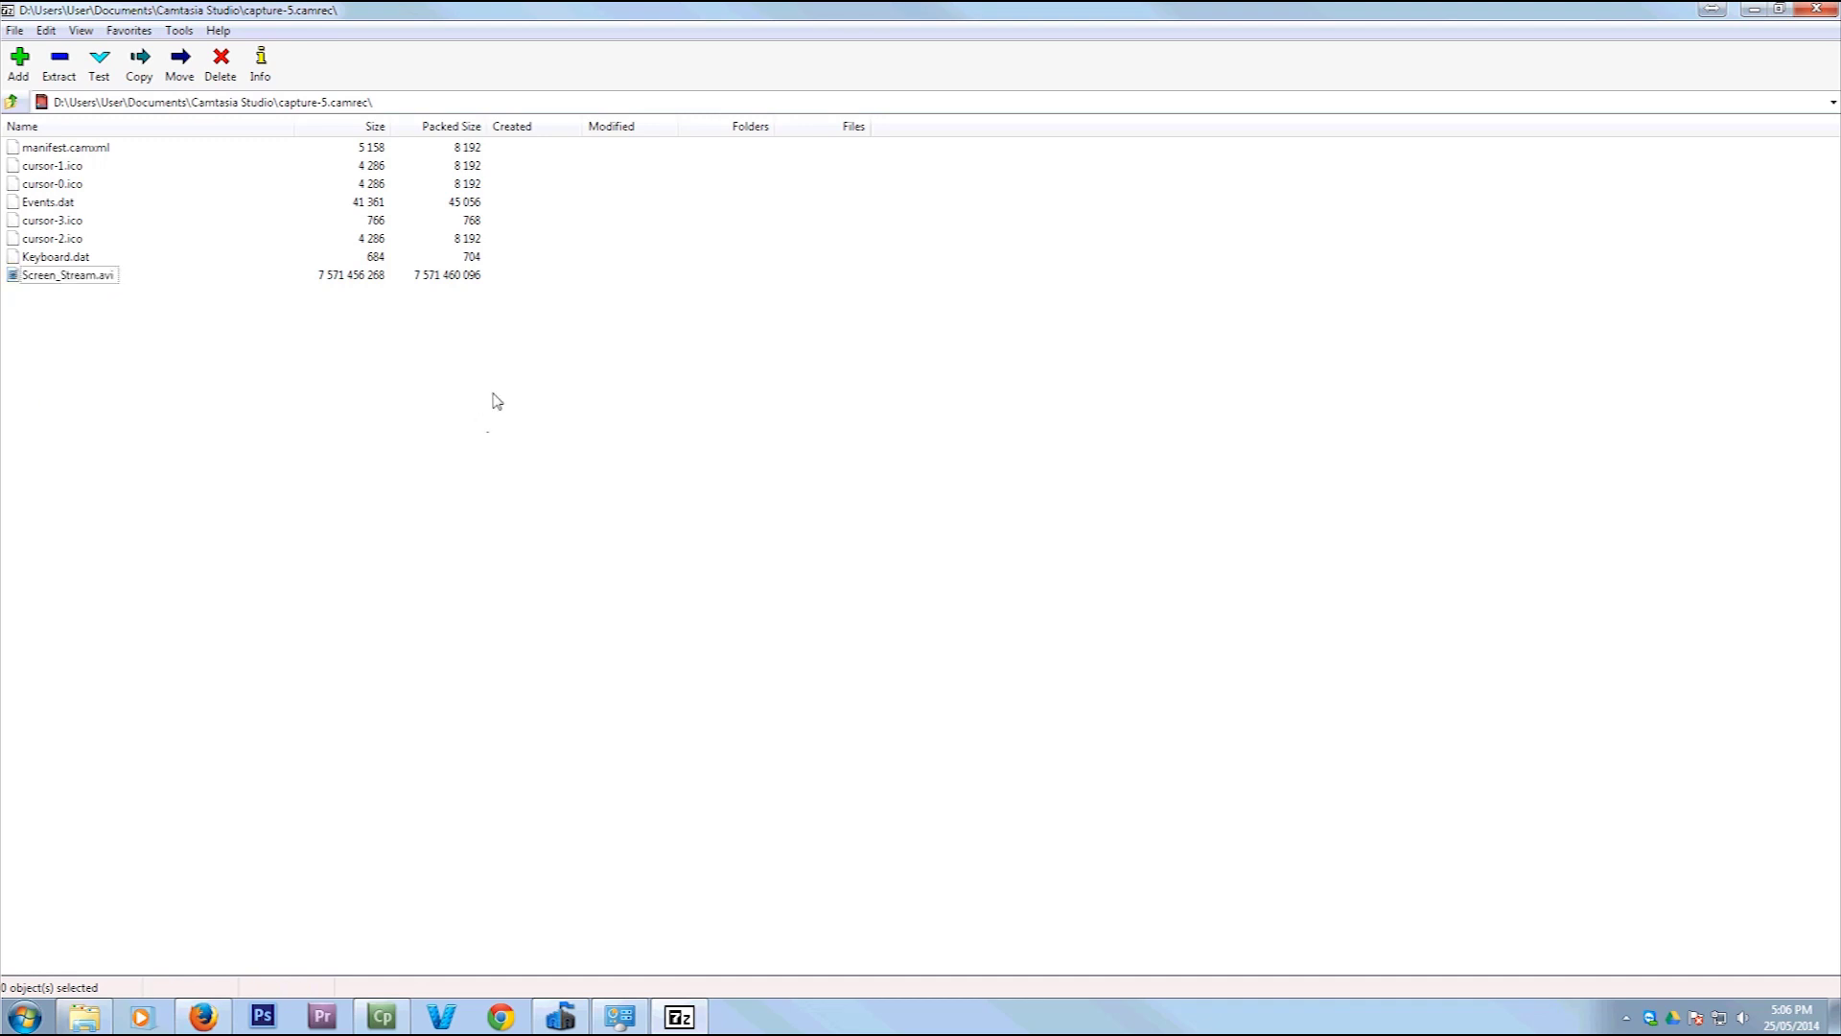
left_click(81, 283)
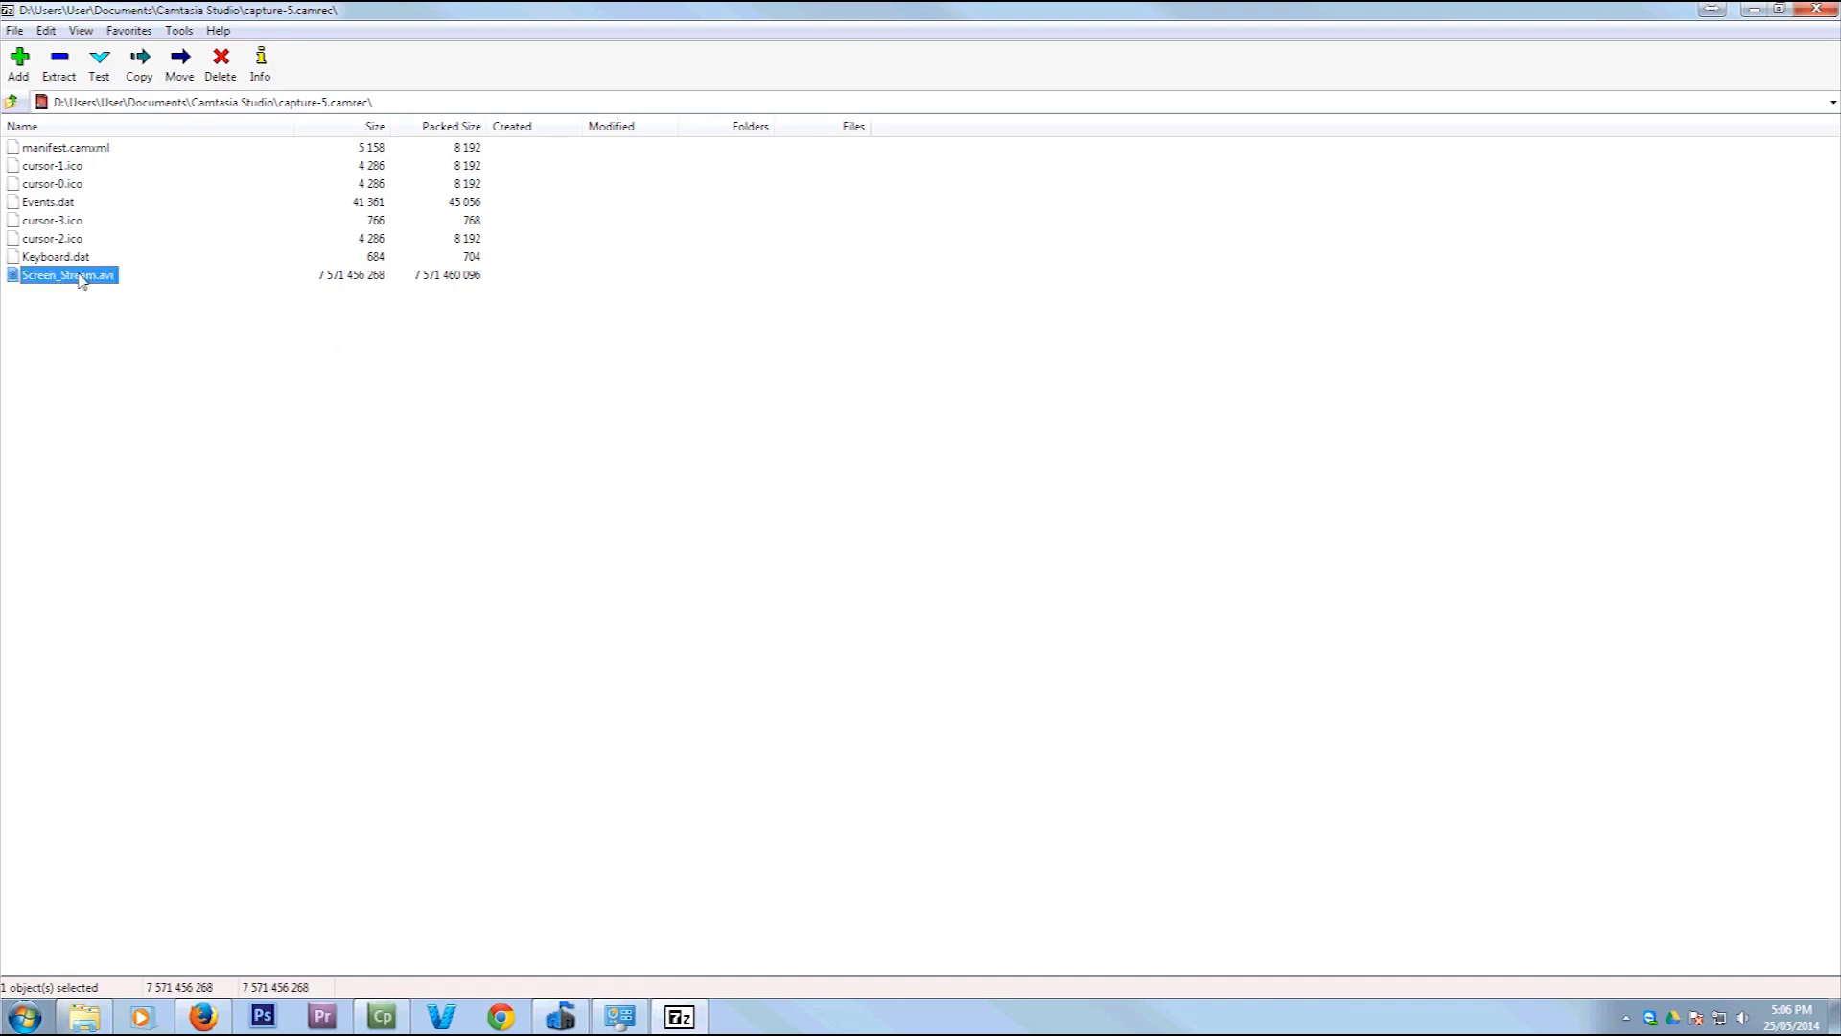
left_click(60, 66)
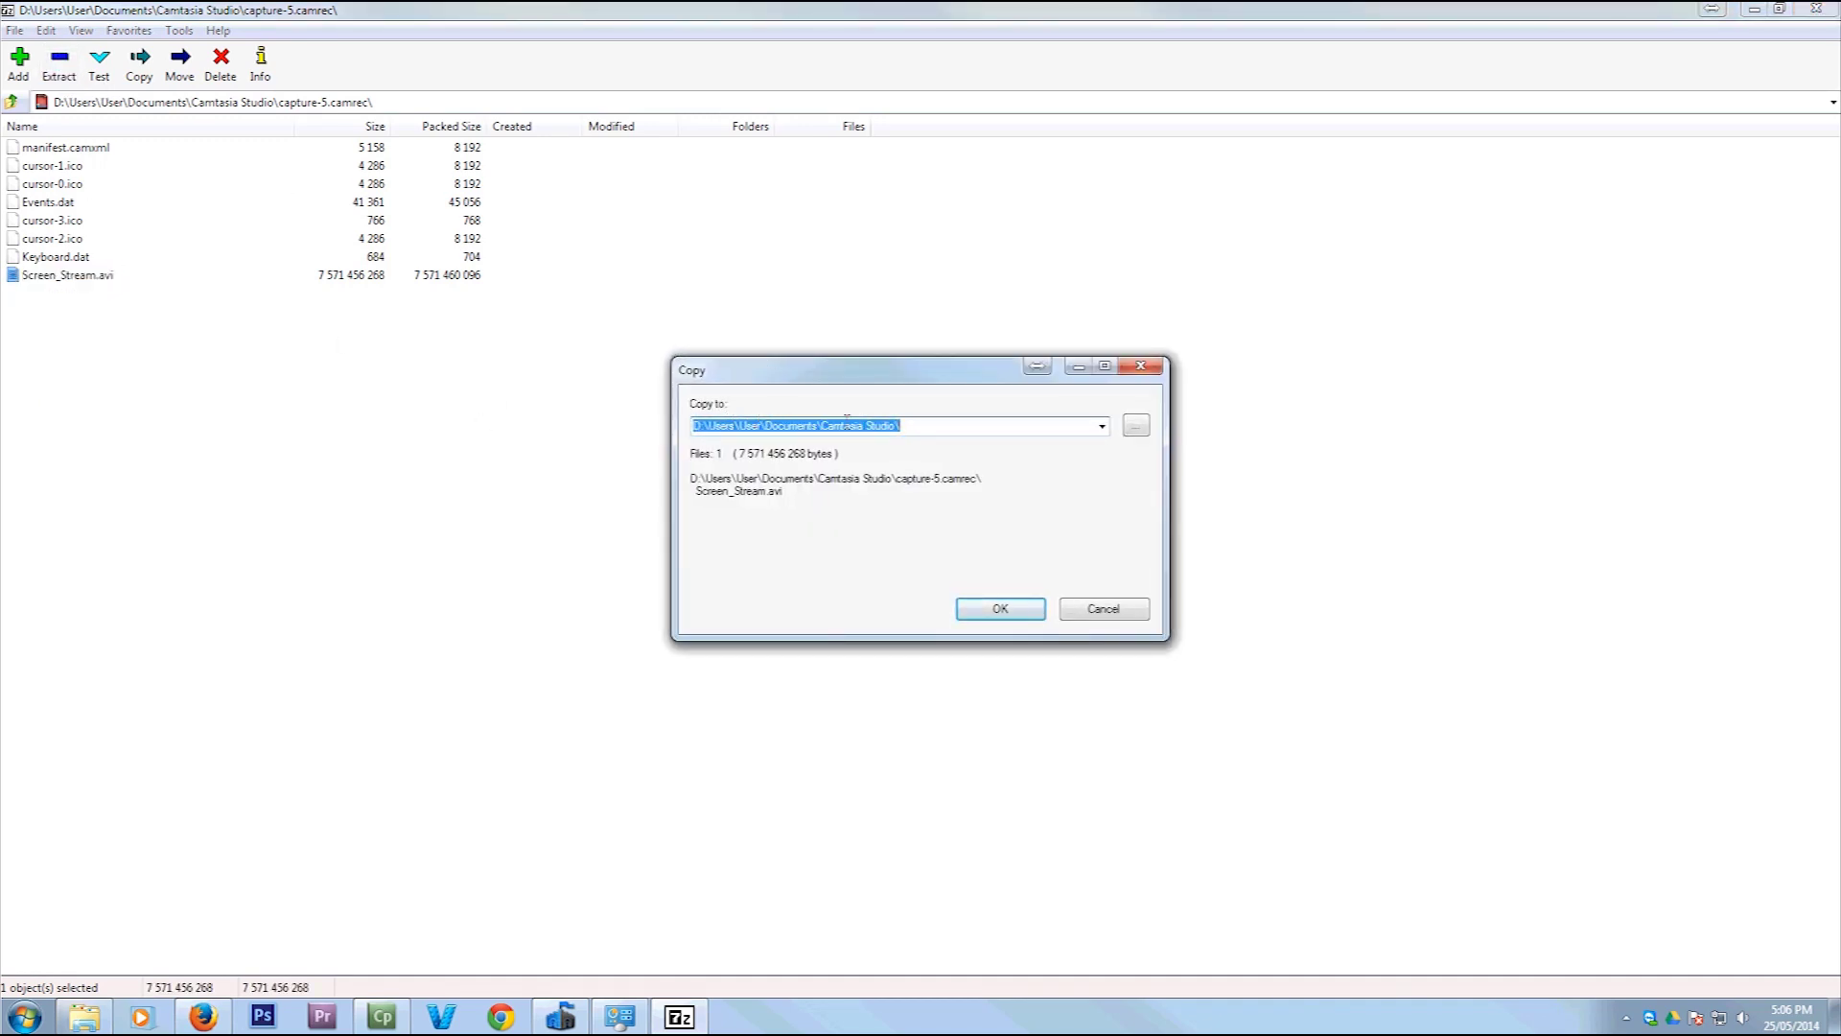
Step: Extract Screen_Stream.avi with cap5 appended to the Camtasia Studio destination path
left_click(921, 424)
type("cap5")
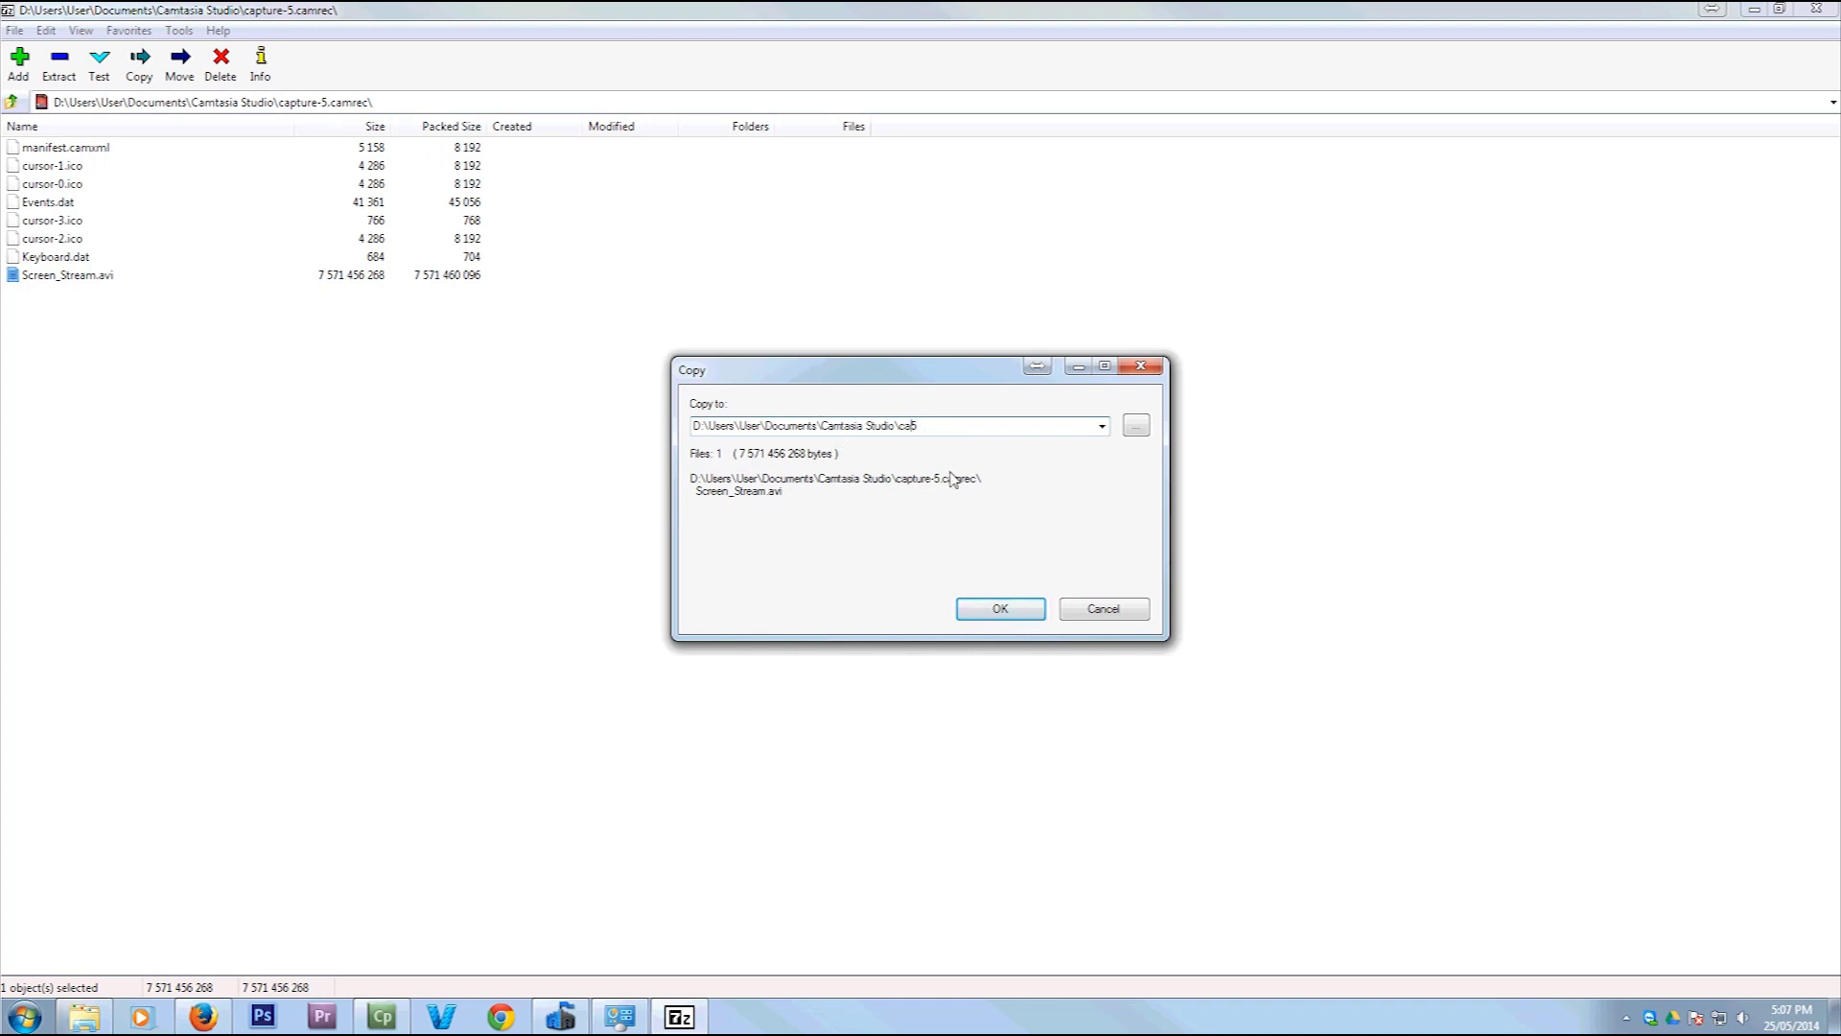
left_click(1007, 608)
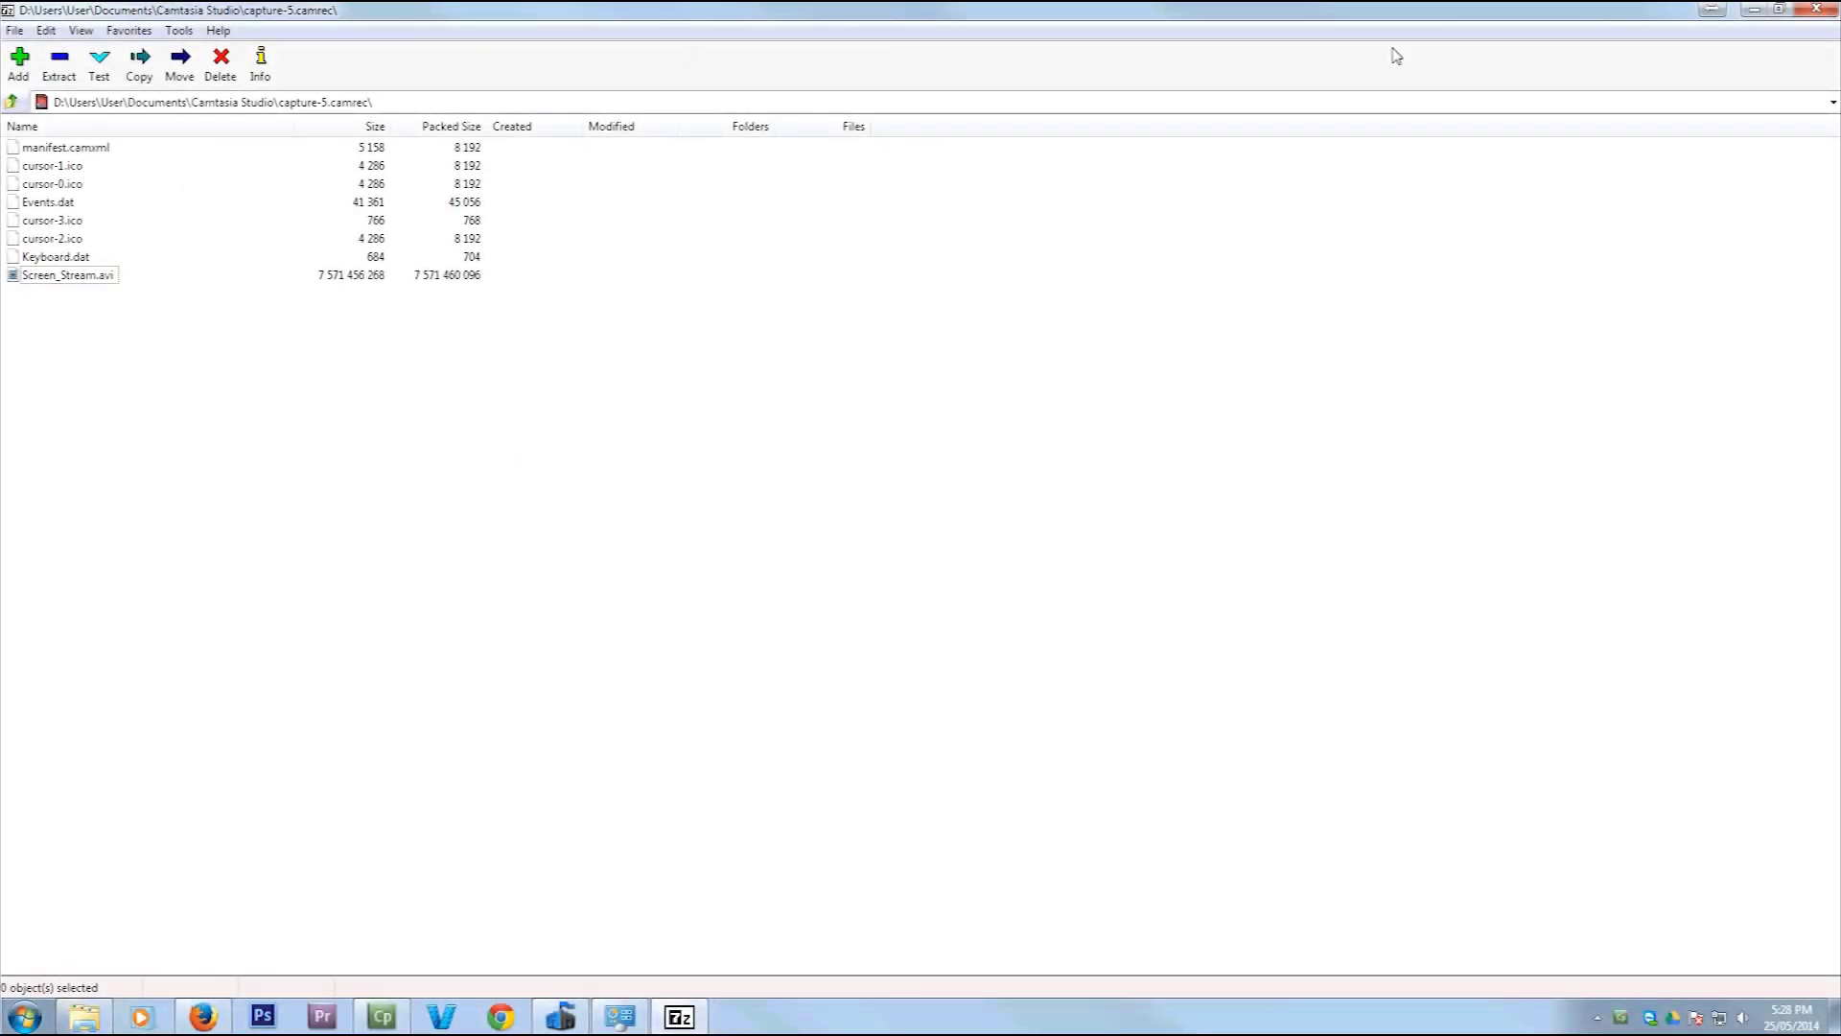
Step: Close 7-Zip and open the Cap5 folder in Explorer
left_click(1799, 12)
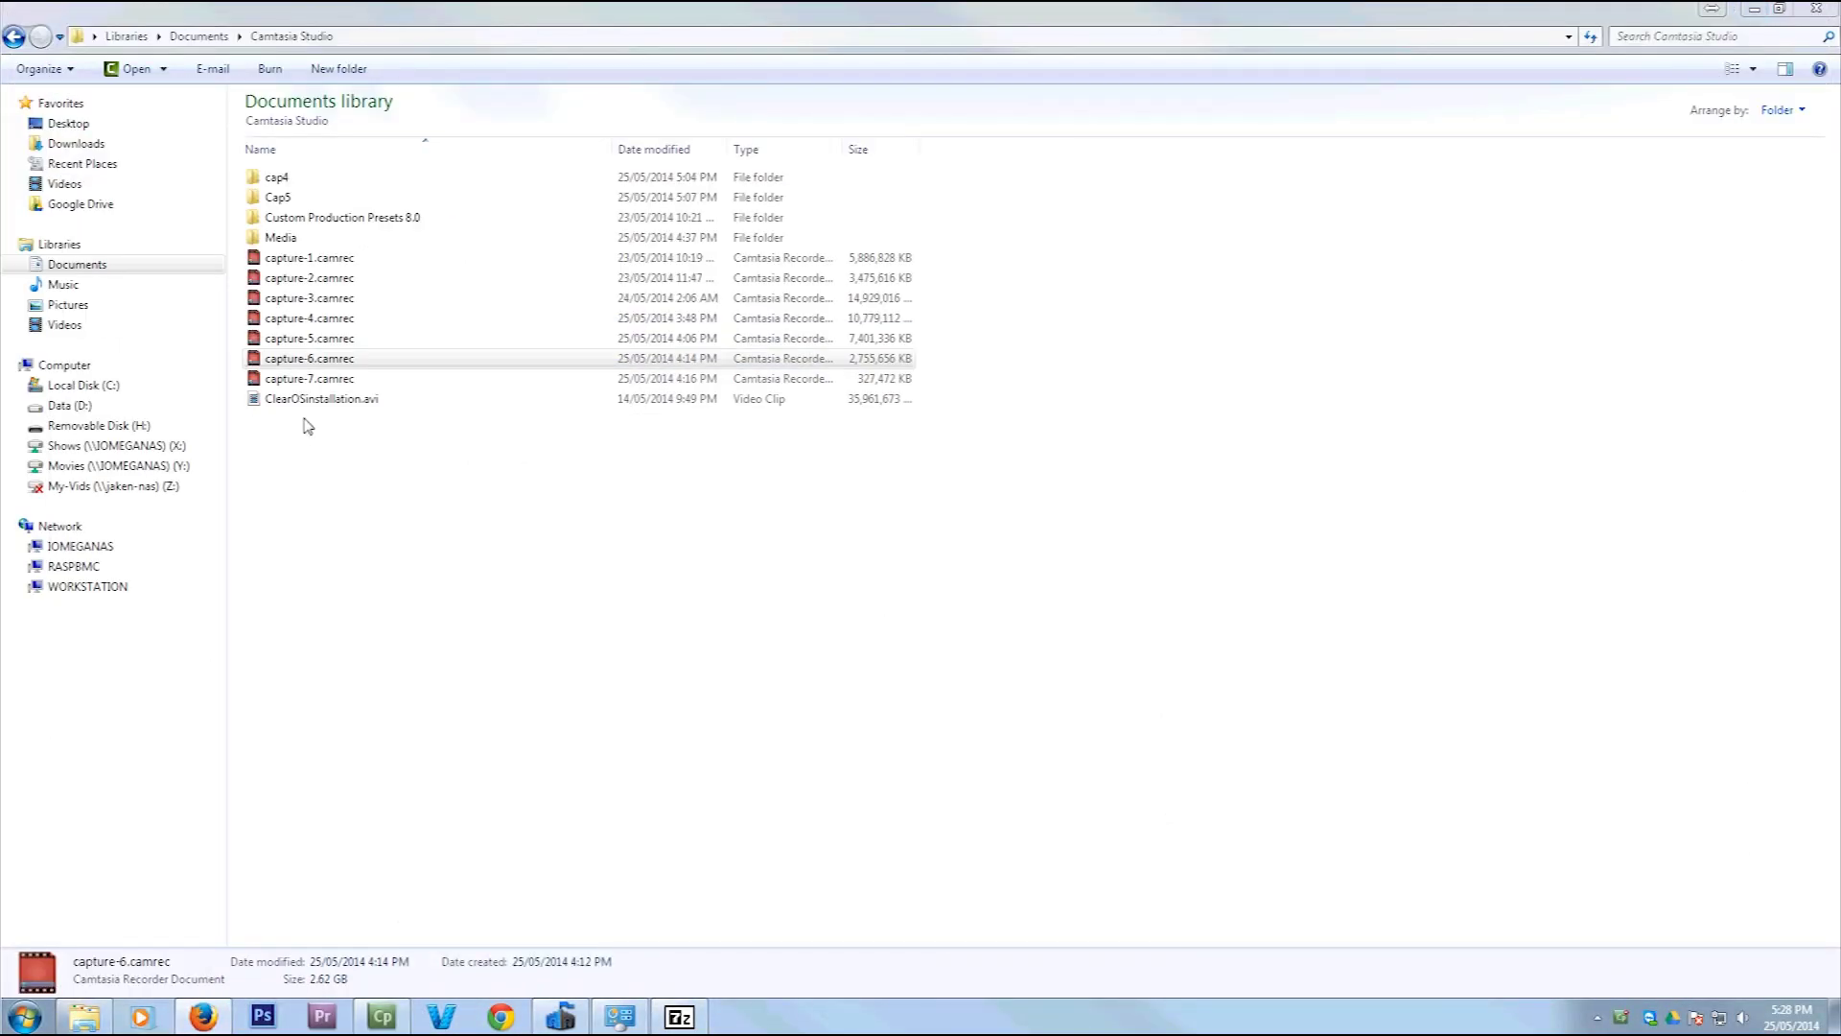
left_click(304, 201)
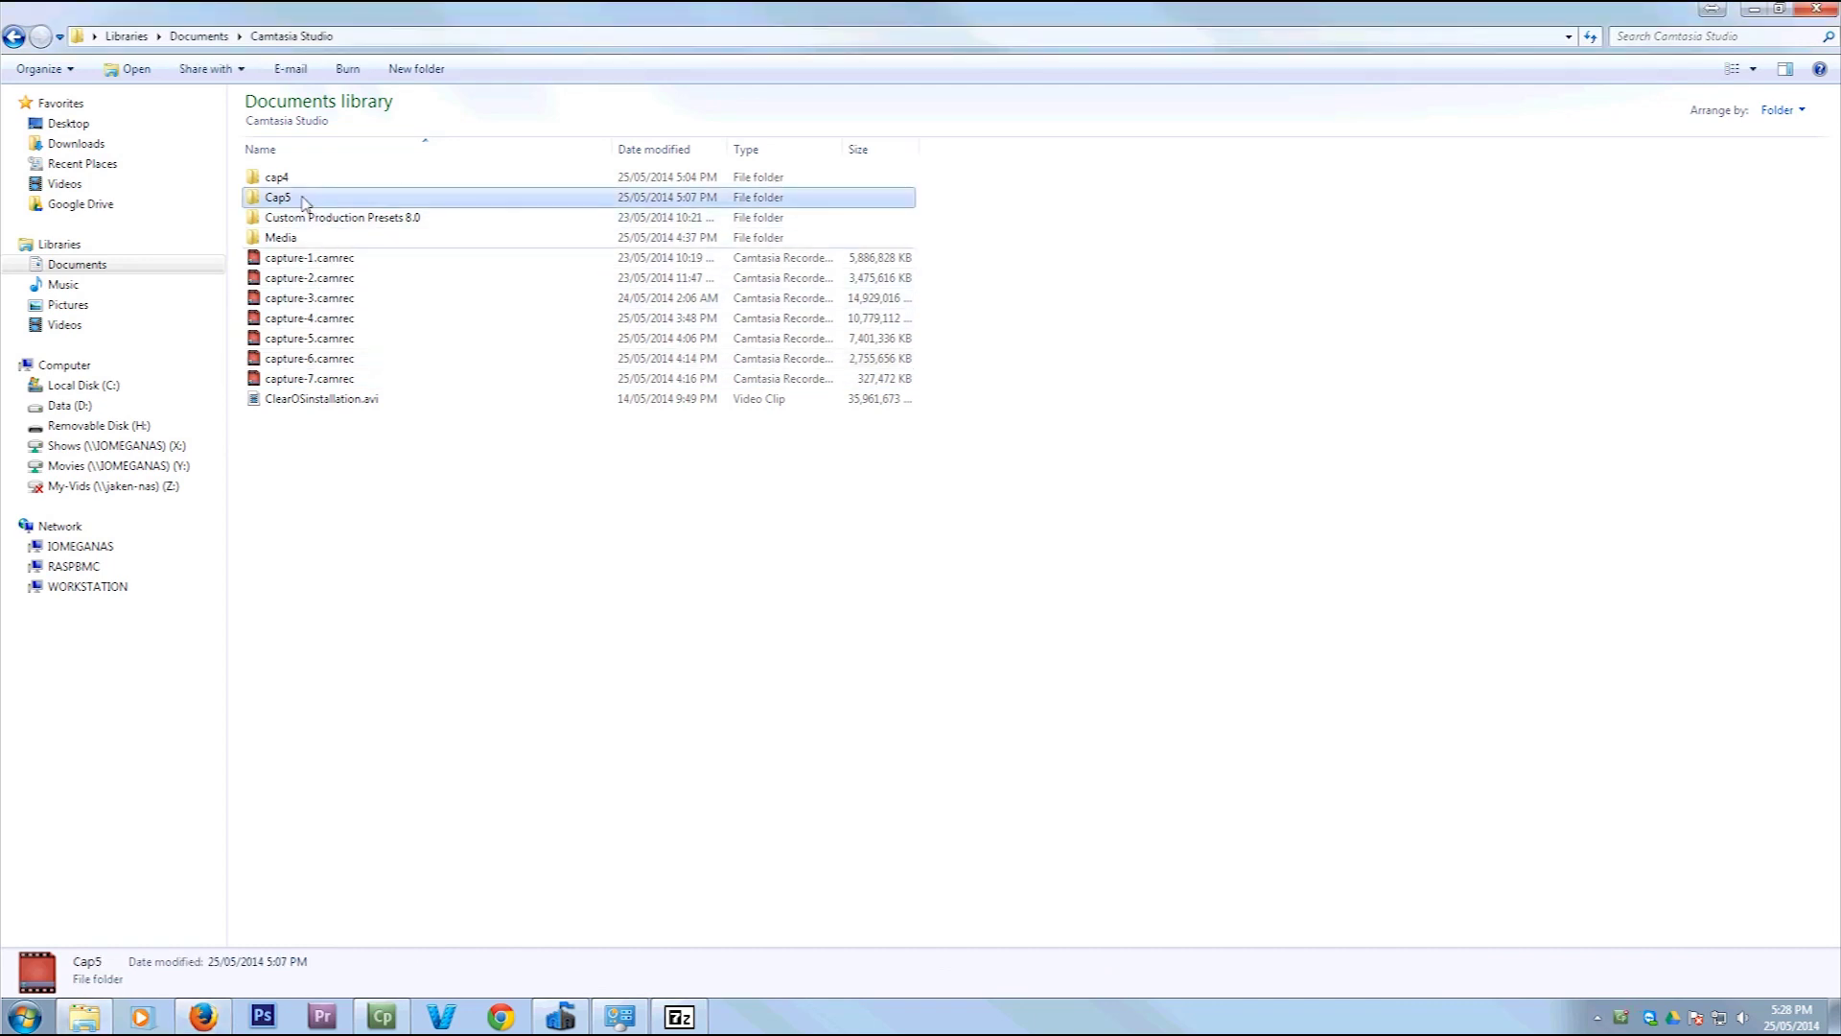
double_click(317, 201)
Step: Play Screen_Stream.avi in the video player, then close the player
double_click(323, 179)
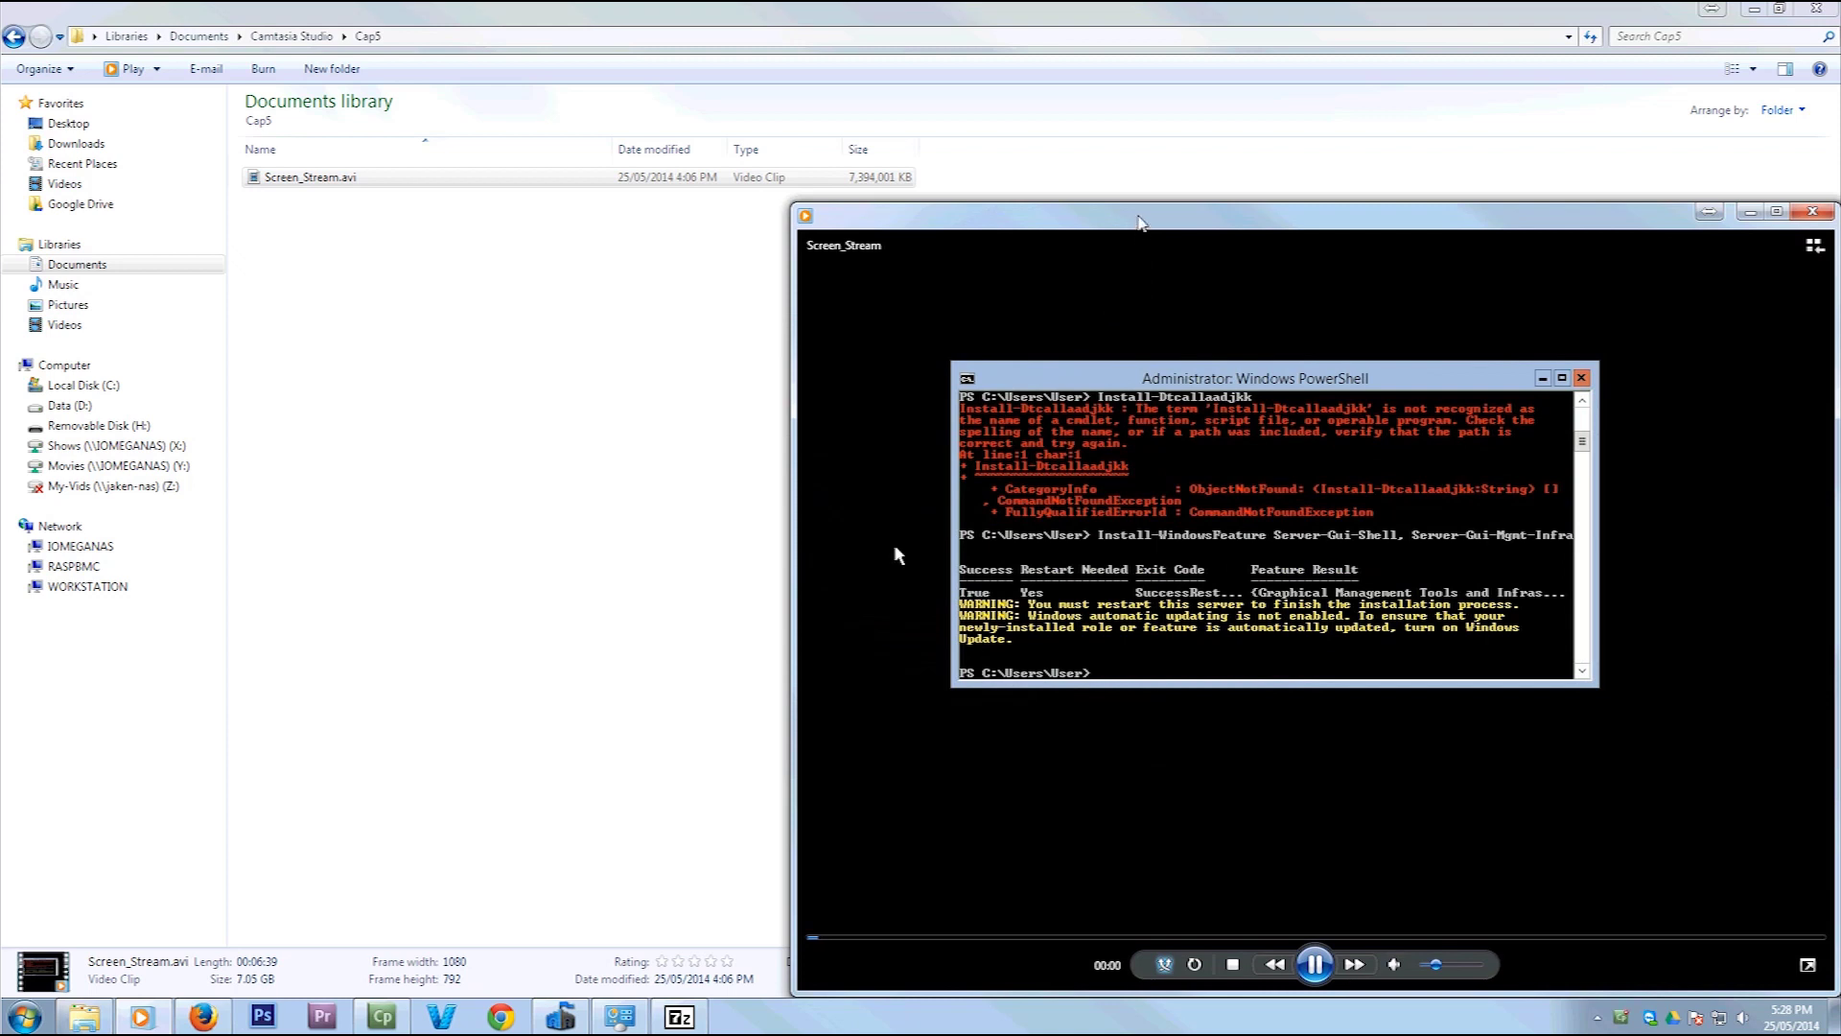
mouse_move(1116, 198)
left_mouse_down()
mouse_move(838, 150)
mouse_move(748, 107)
left_mouse_up()
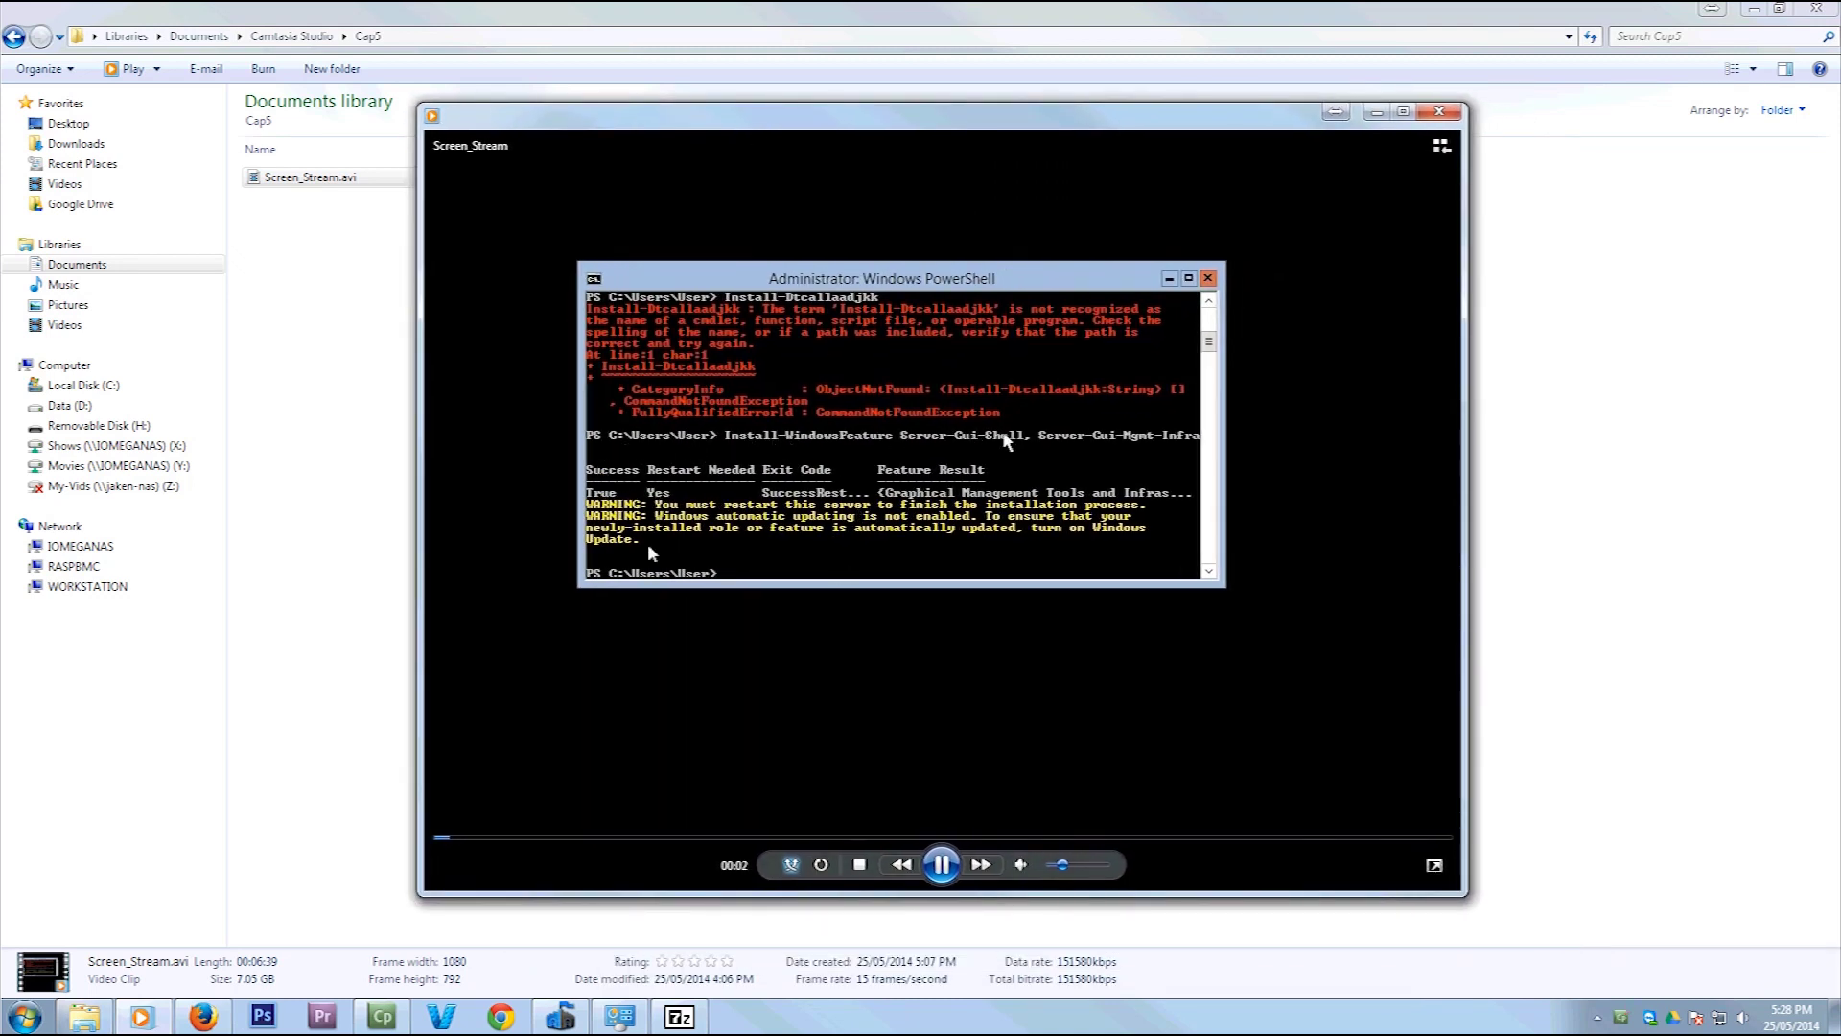
left_click(1440, 116)
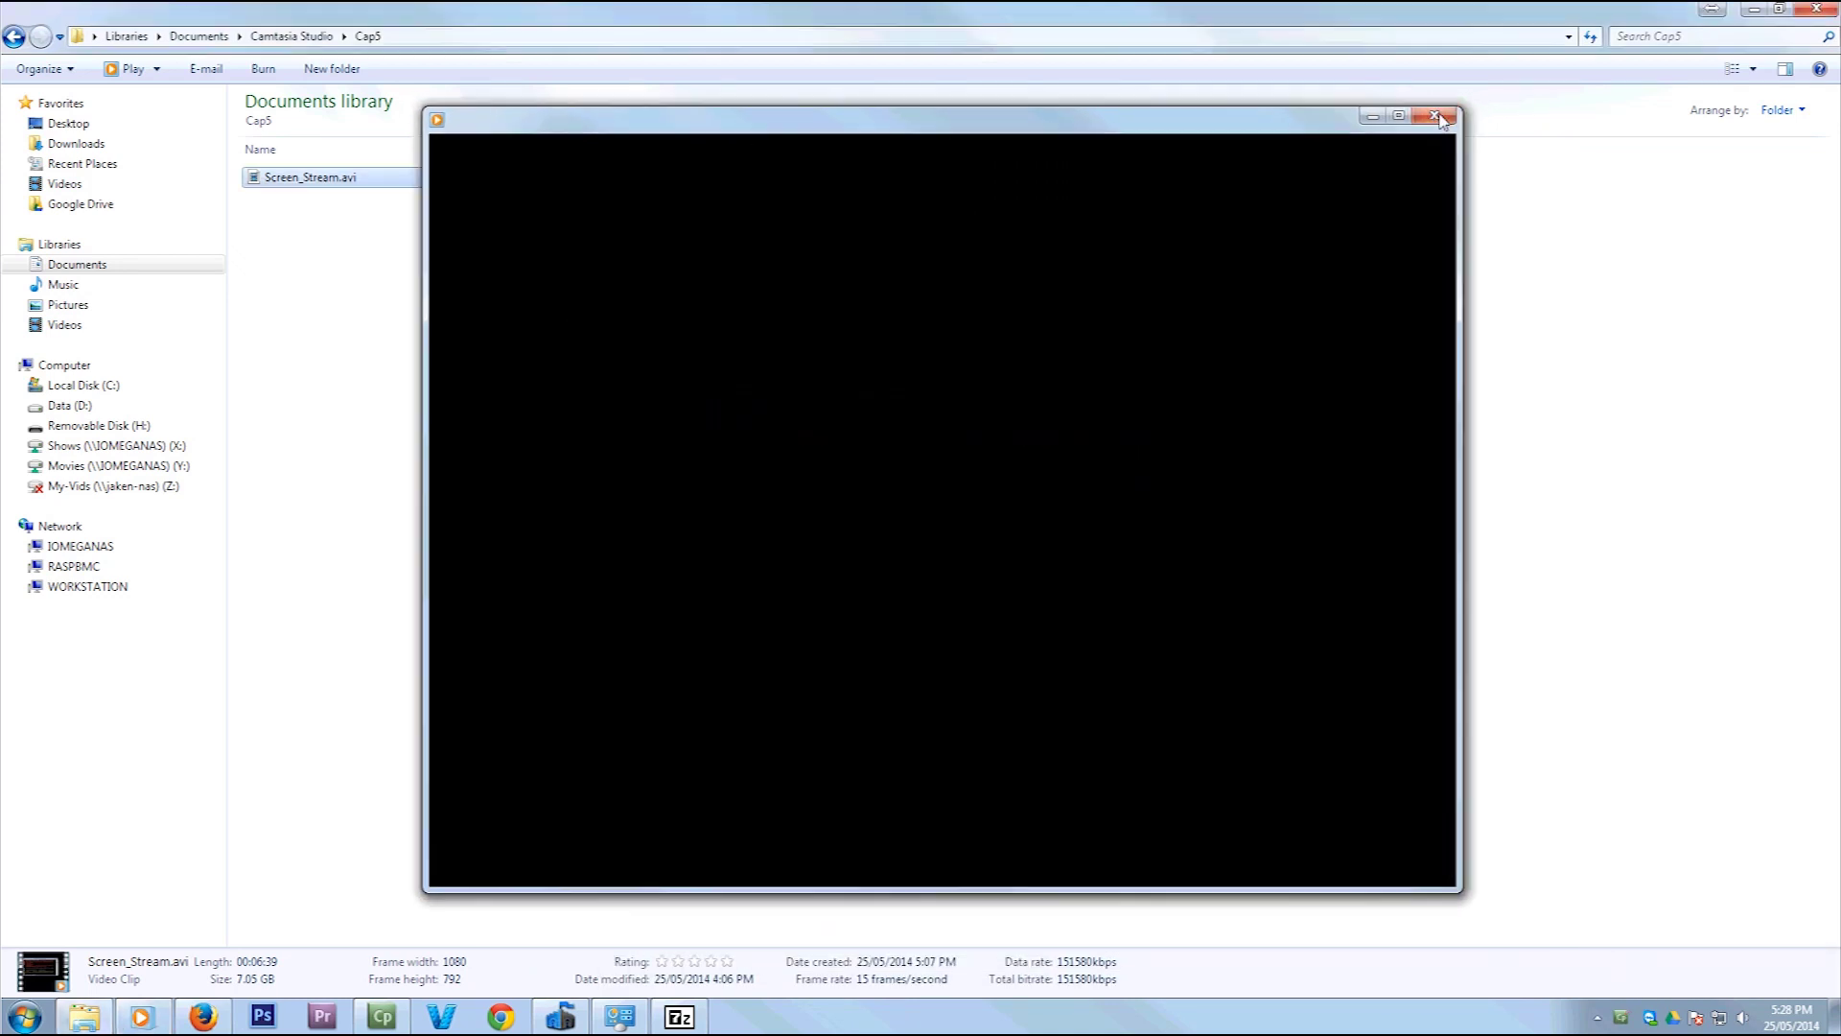